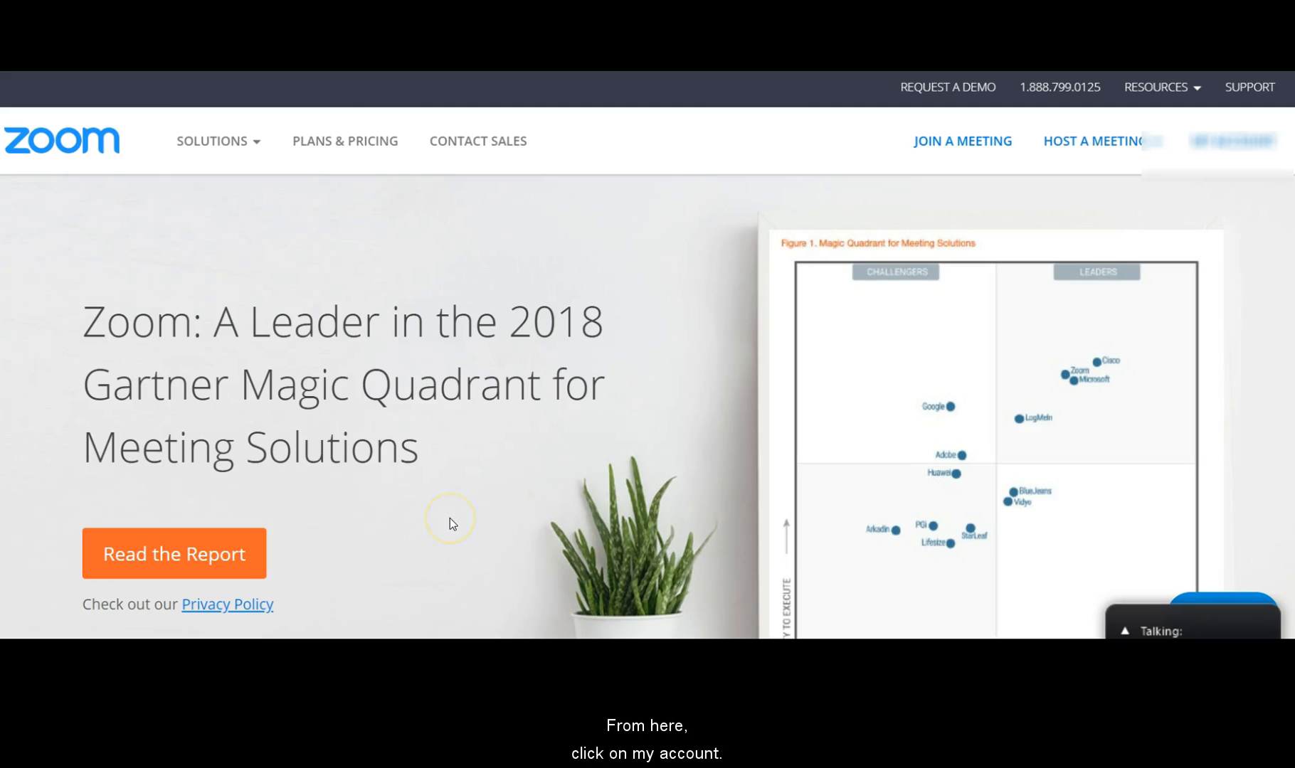
Go to My Account's meeting settings and review the In Meeting (Basic) chat and file-transfer options.
left_click(1215, 140)
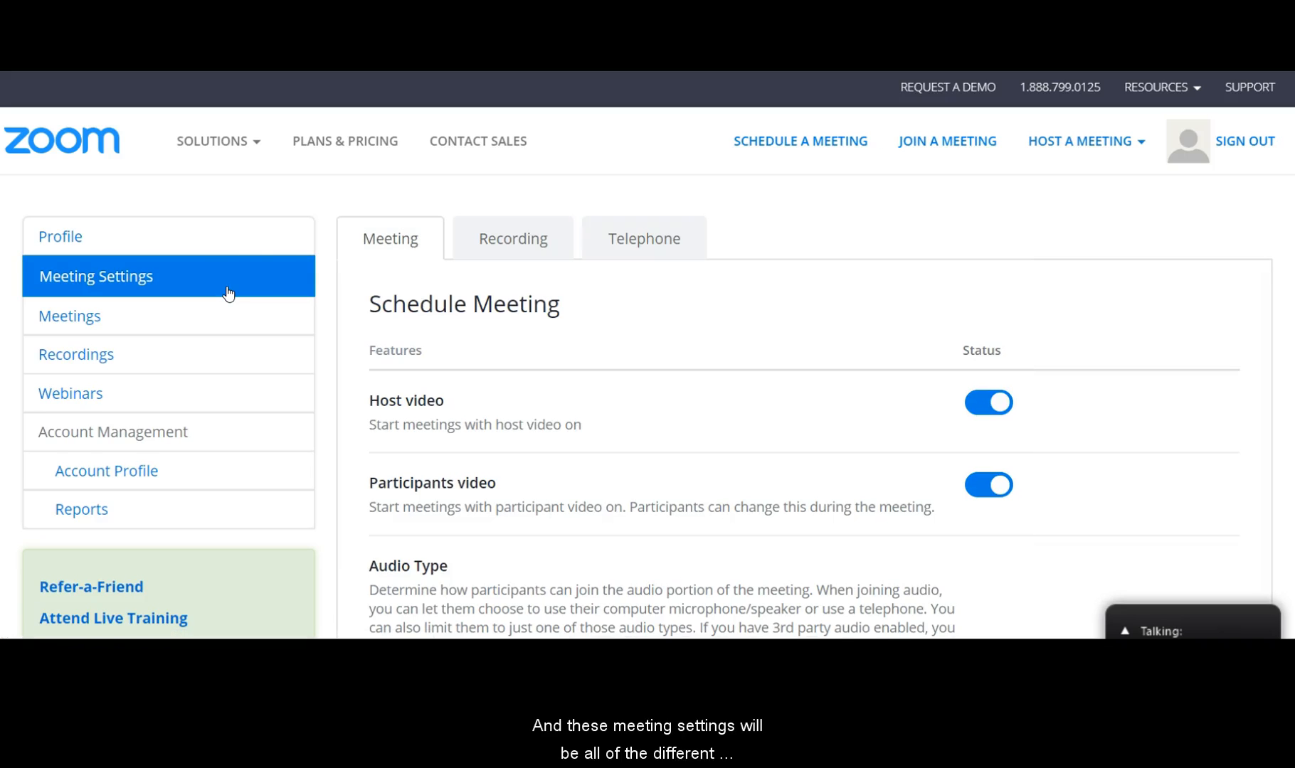
scroll(788, 353, "down", 2)
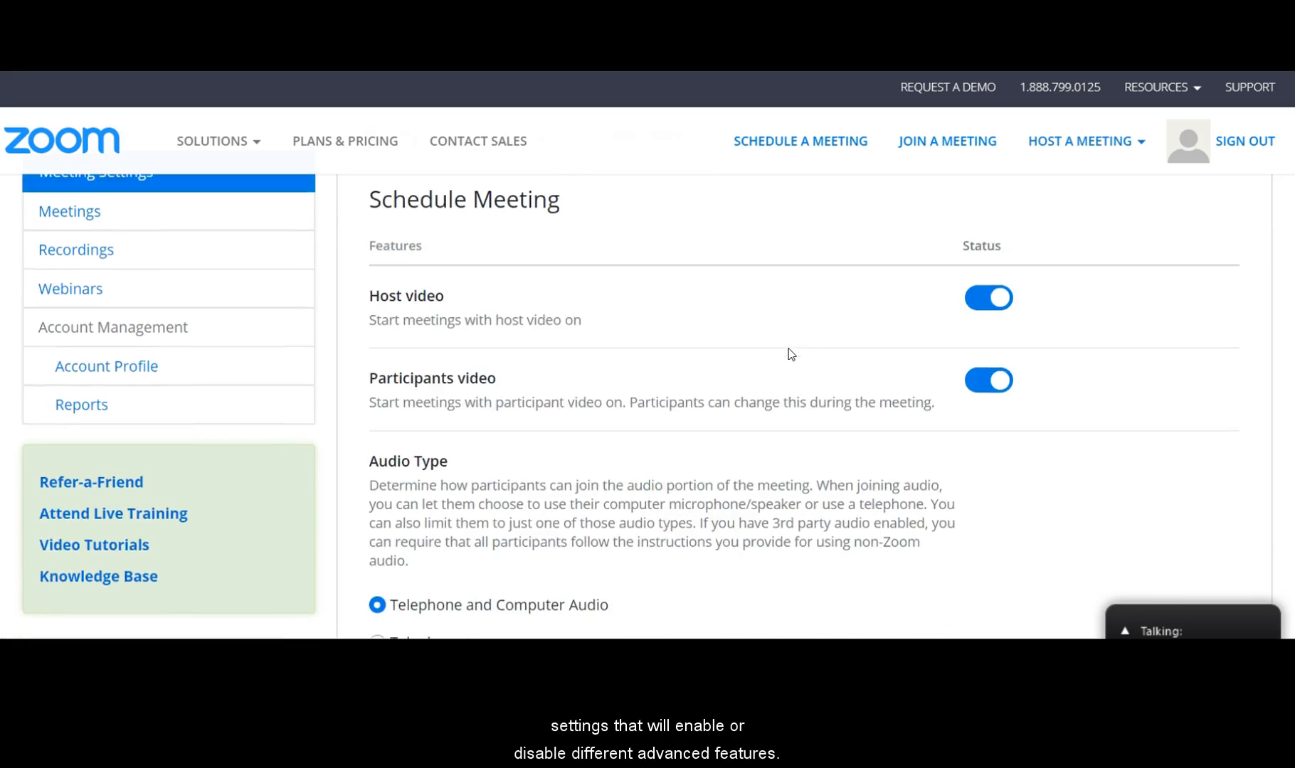
scroll(789, 352, "down", 8)
scroll(790, 350, "down", 10)
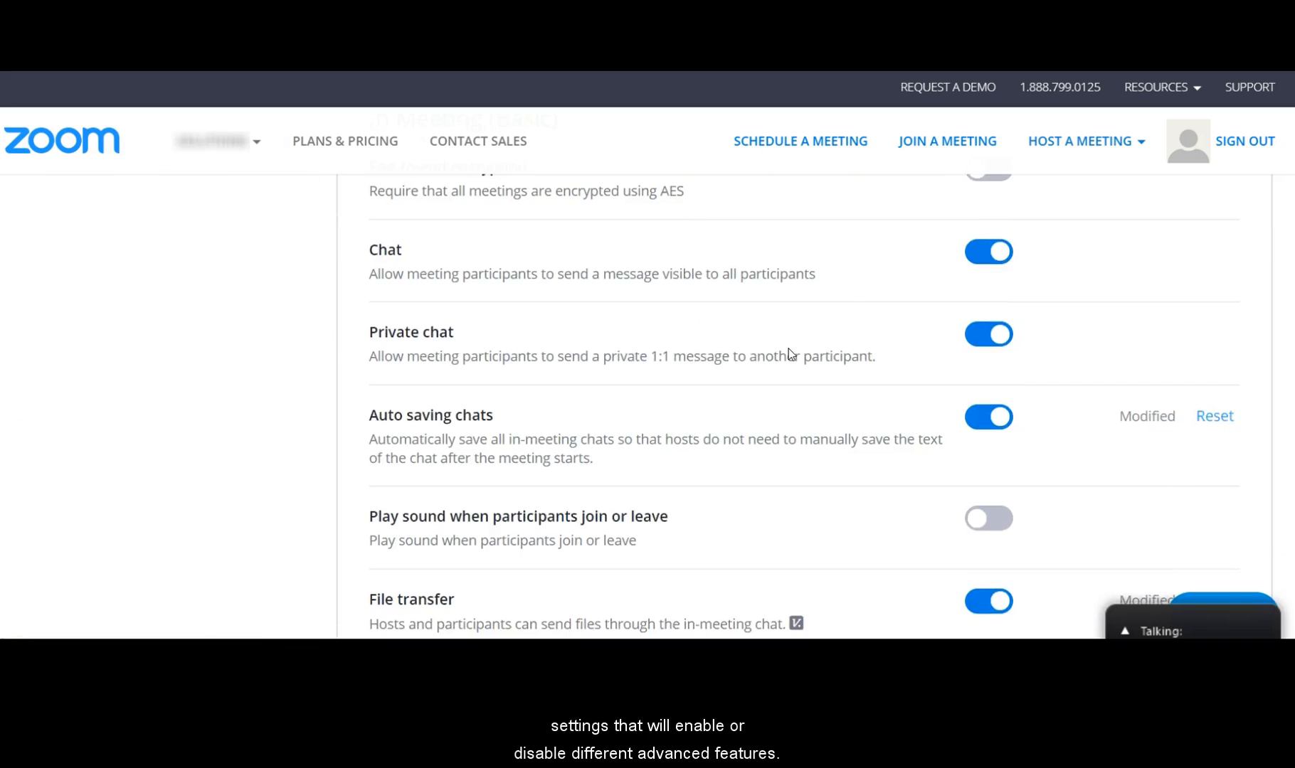
scroll(788, 354, "down", 2)
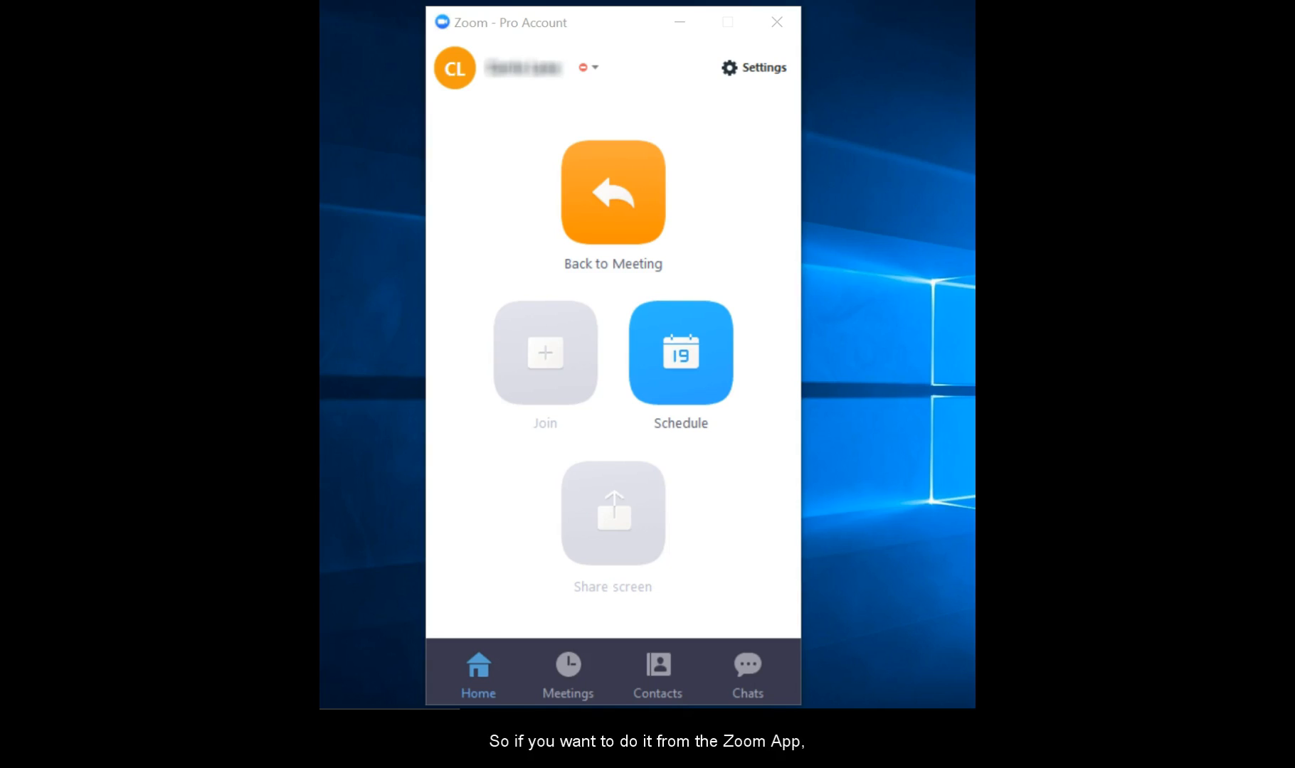
From the desktop app's Settings > Advanced Features, open the web portal's Meeting Settings page.
left_click(765, 69)
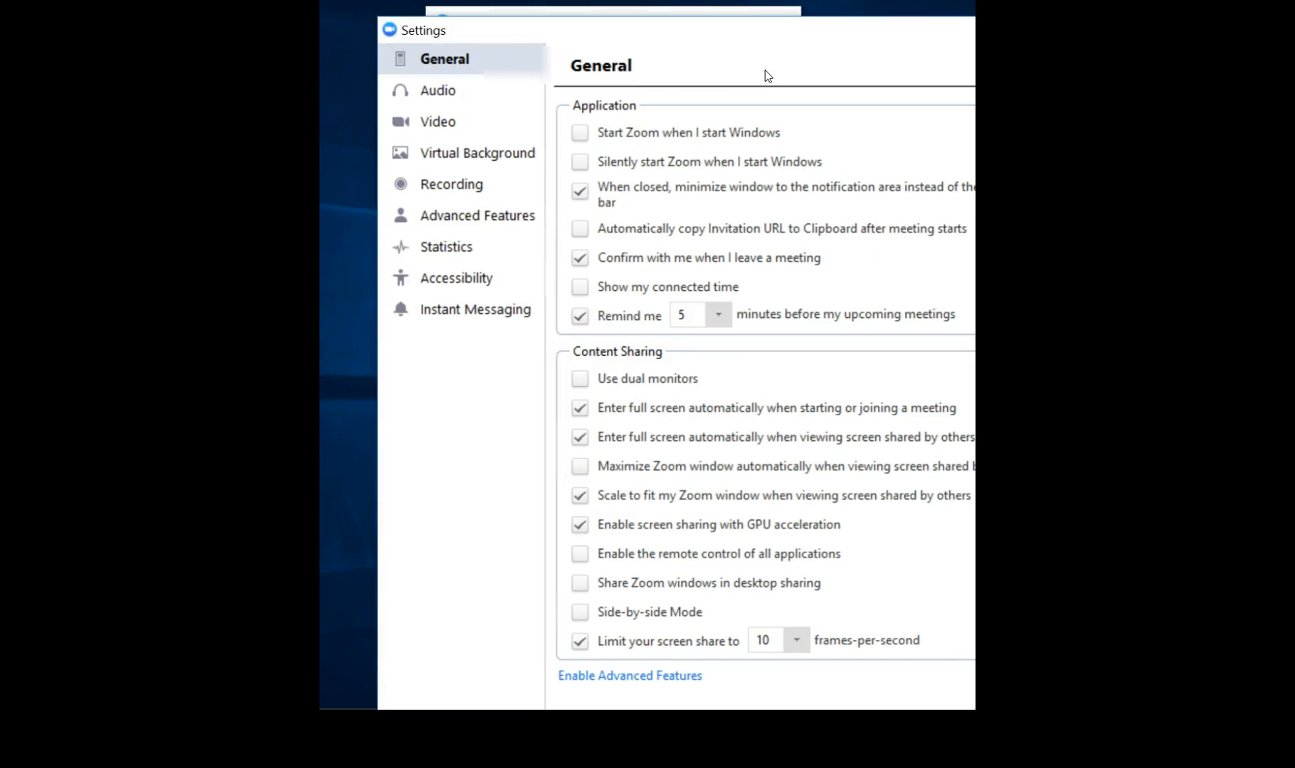
left_click(518, 226)
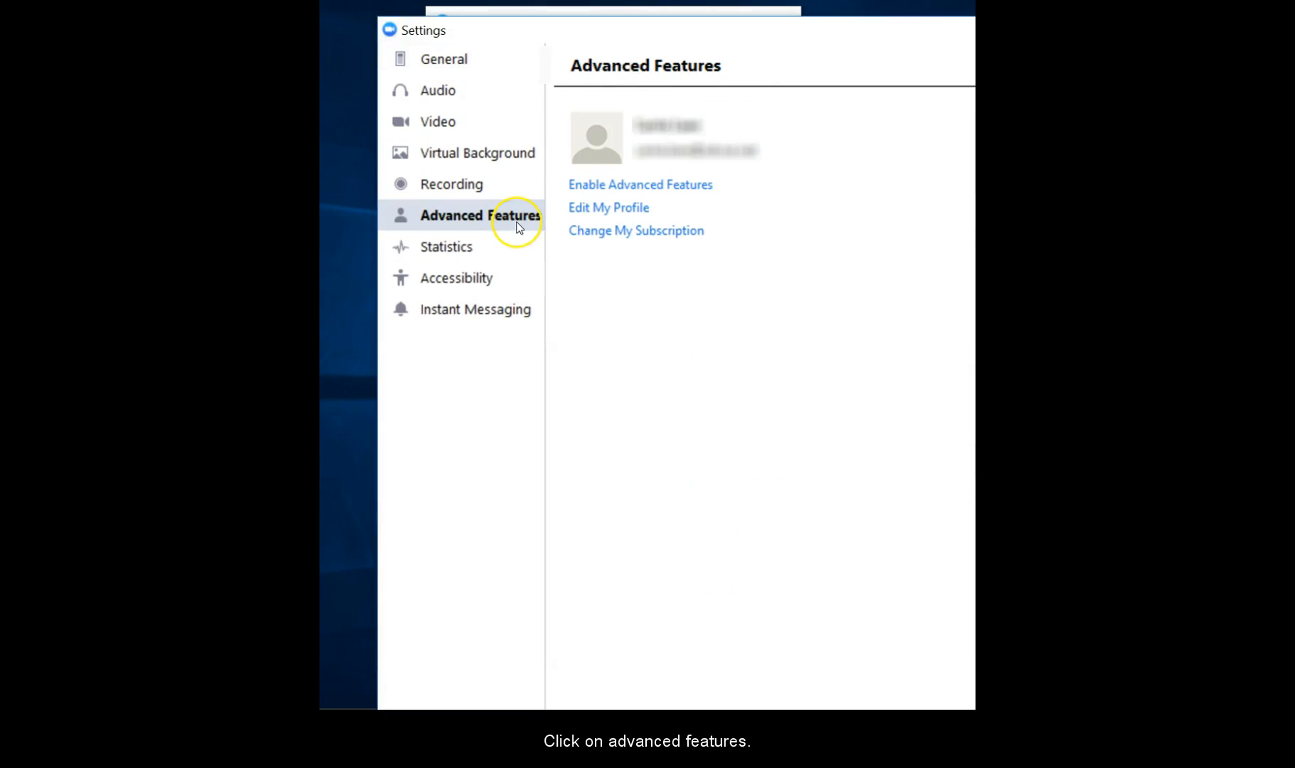
left_click(598, 192)
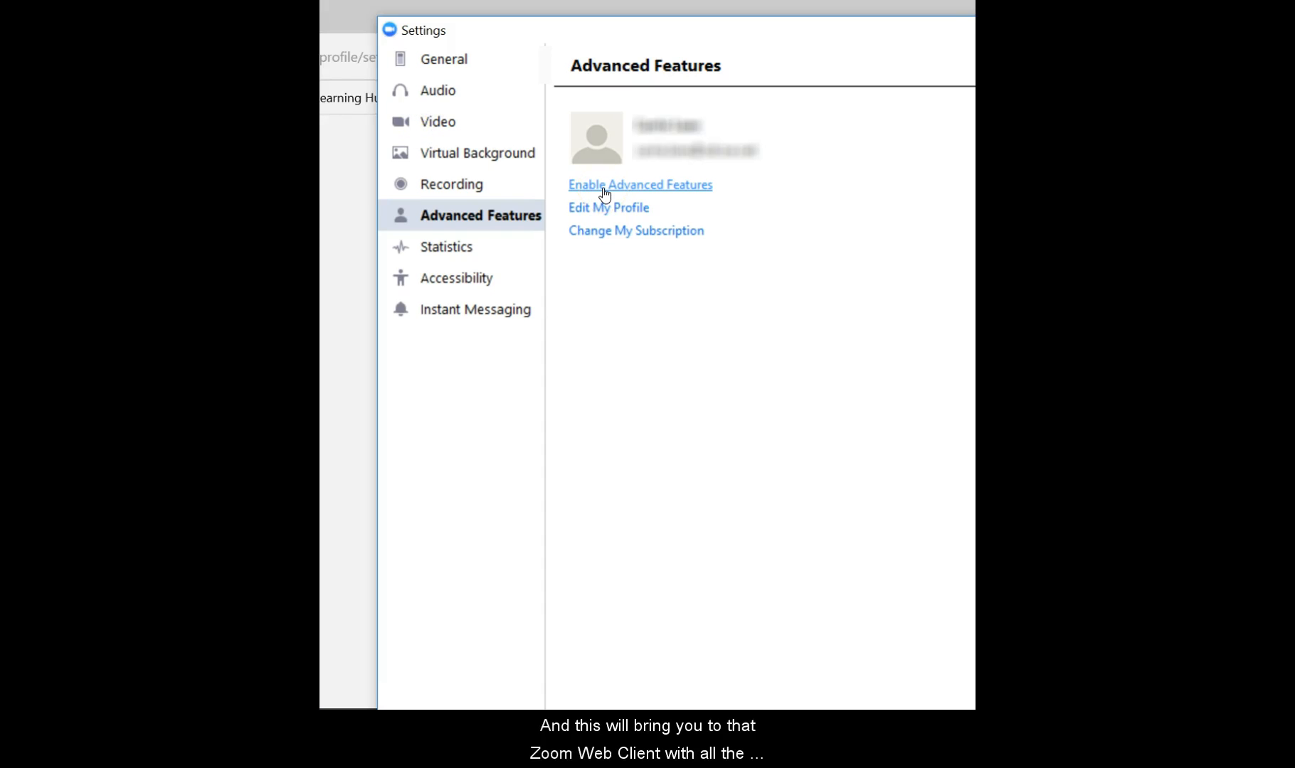
left_click(933, 84)
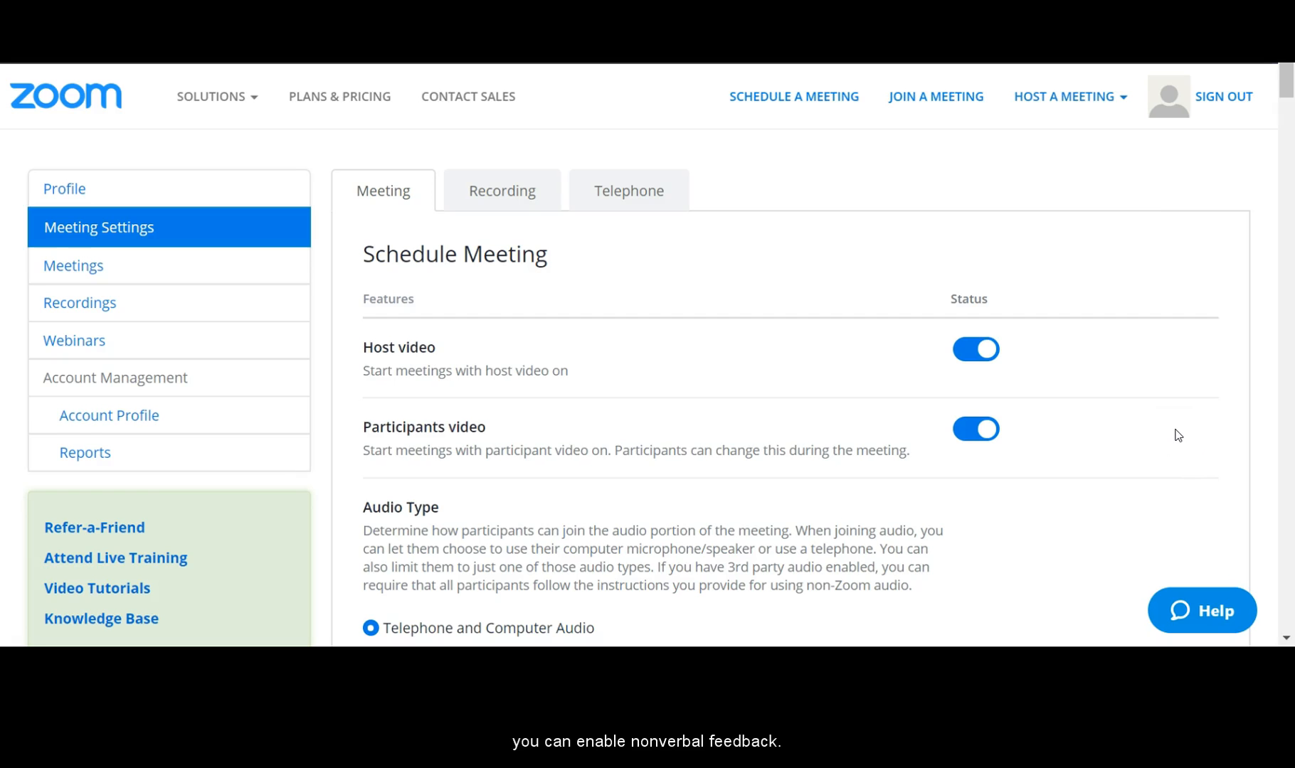
Scroll the Meeting Settings page down to the Nonverbal feedback toggle.
scroll(1178, 436, "down", 10)
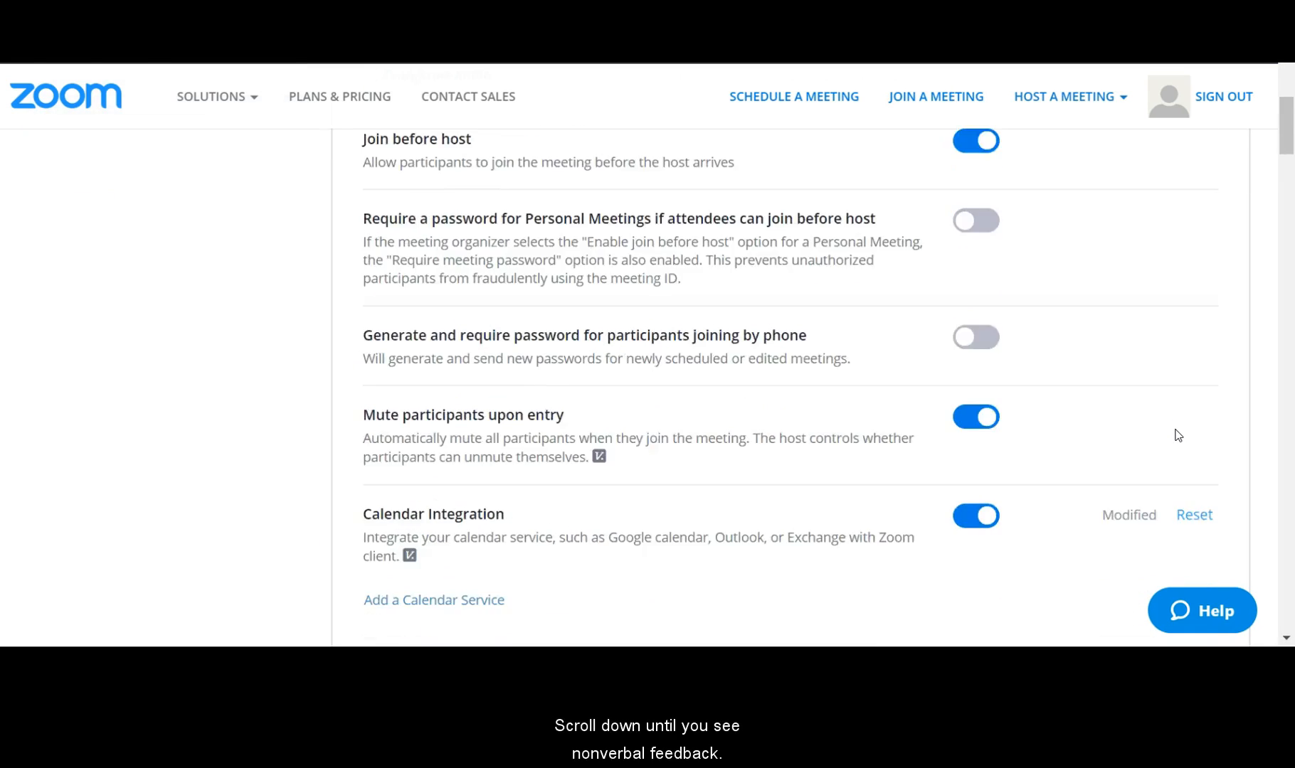
scroll(1178, 436, "down", 10)
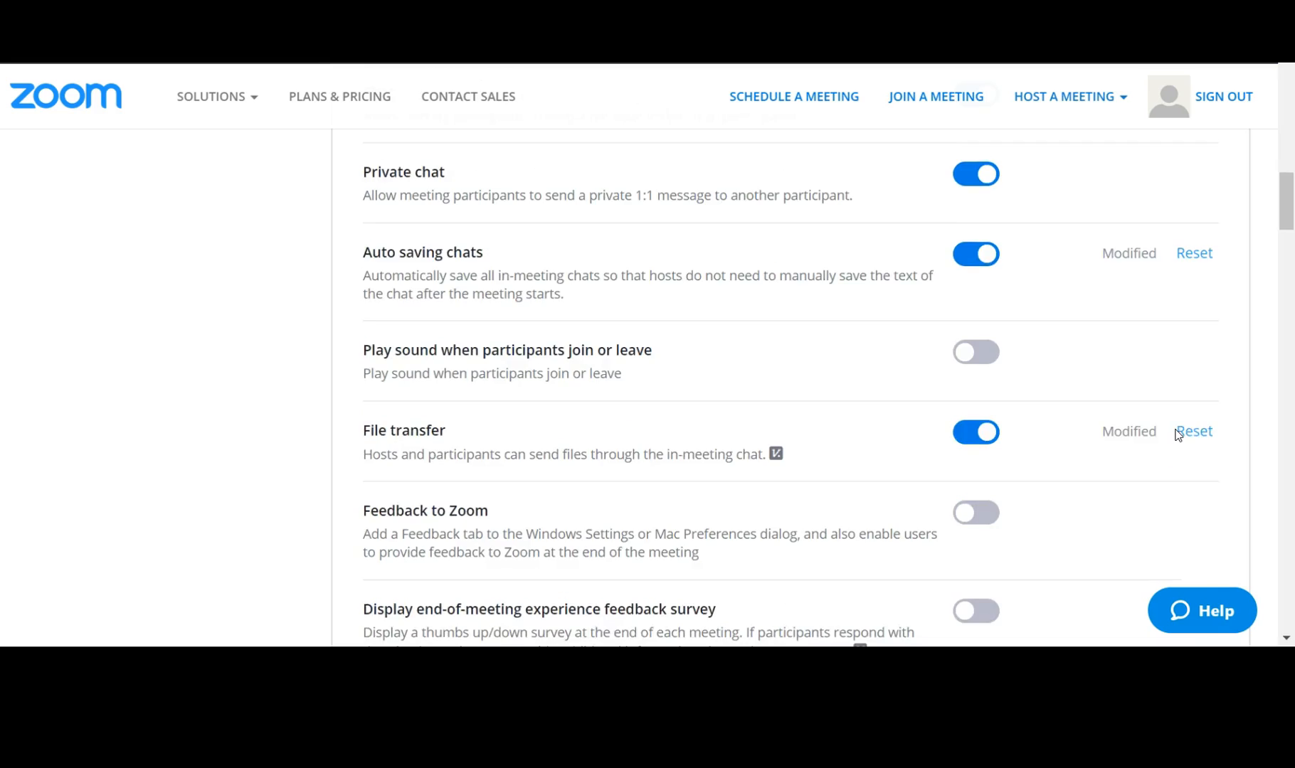
scroll(1178, 436, "down", 4)
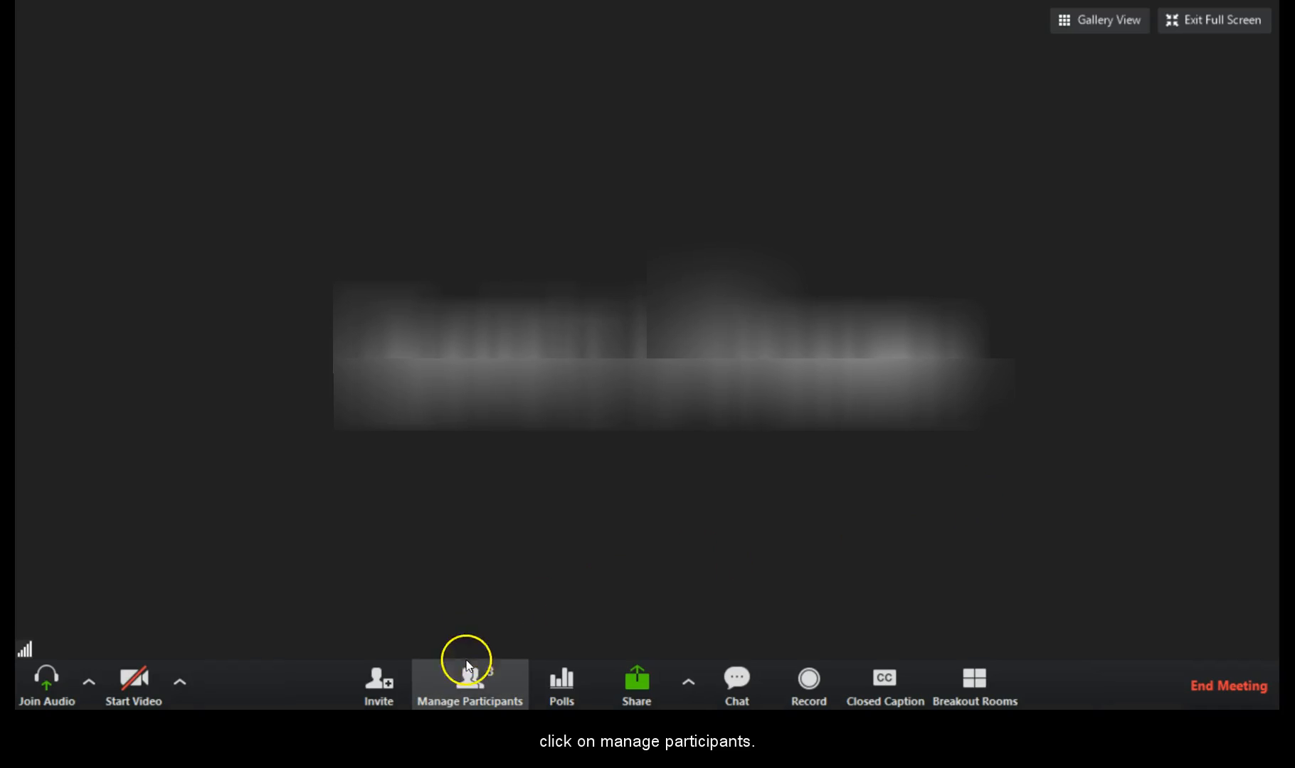
Show the participant list and expand the extra nonverbal feedback reactions.
left_click(472, 694)
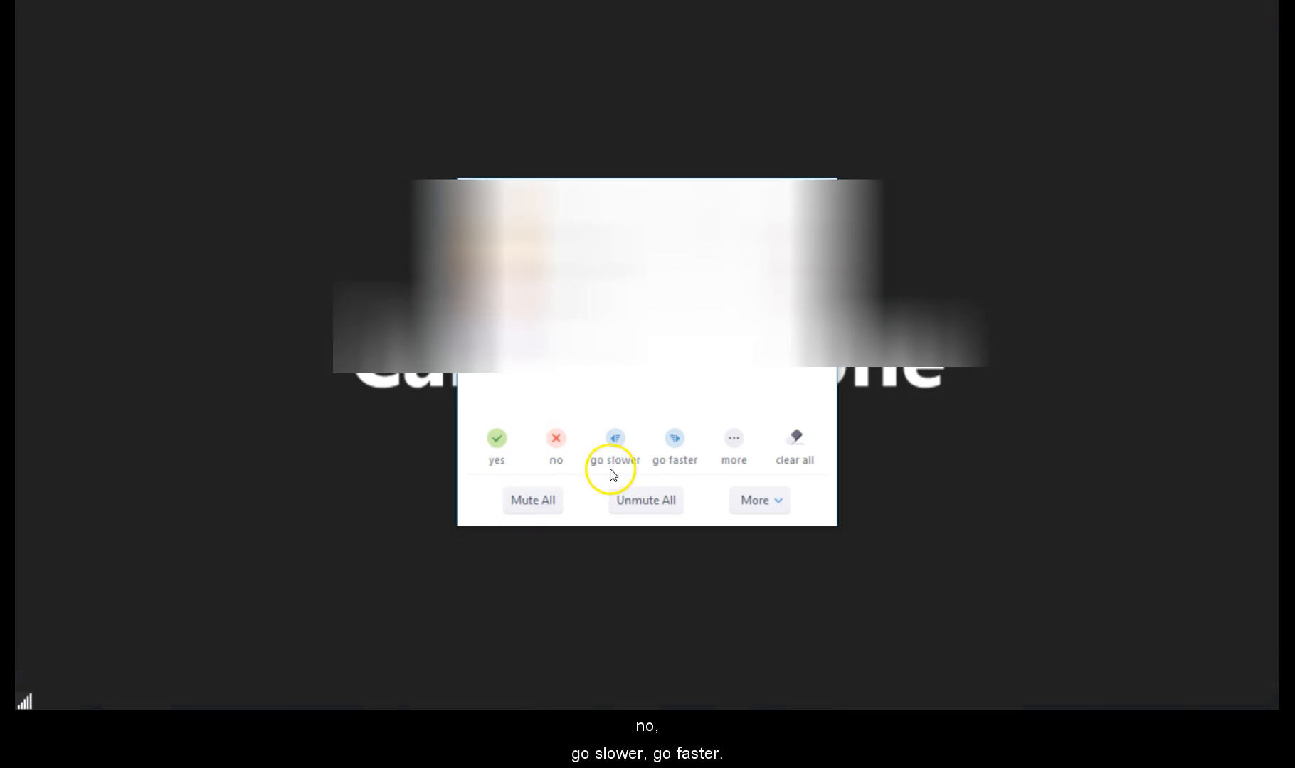
left_click(734, 441)
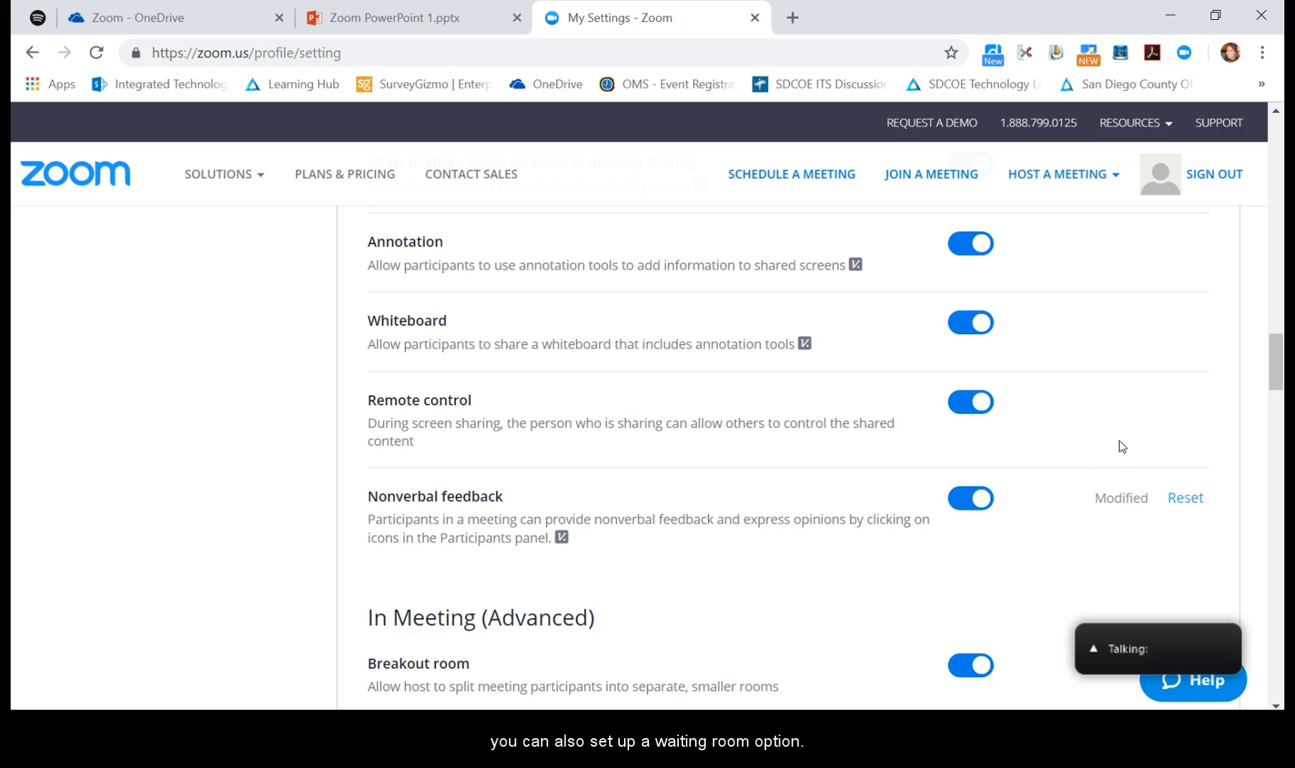
Scroll past Nonverbal feedback to the Waiting room toggle.
scroll(1122, 447, "down", 10)
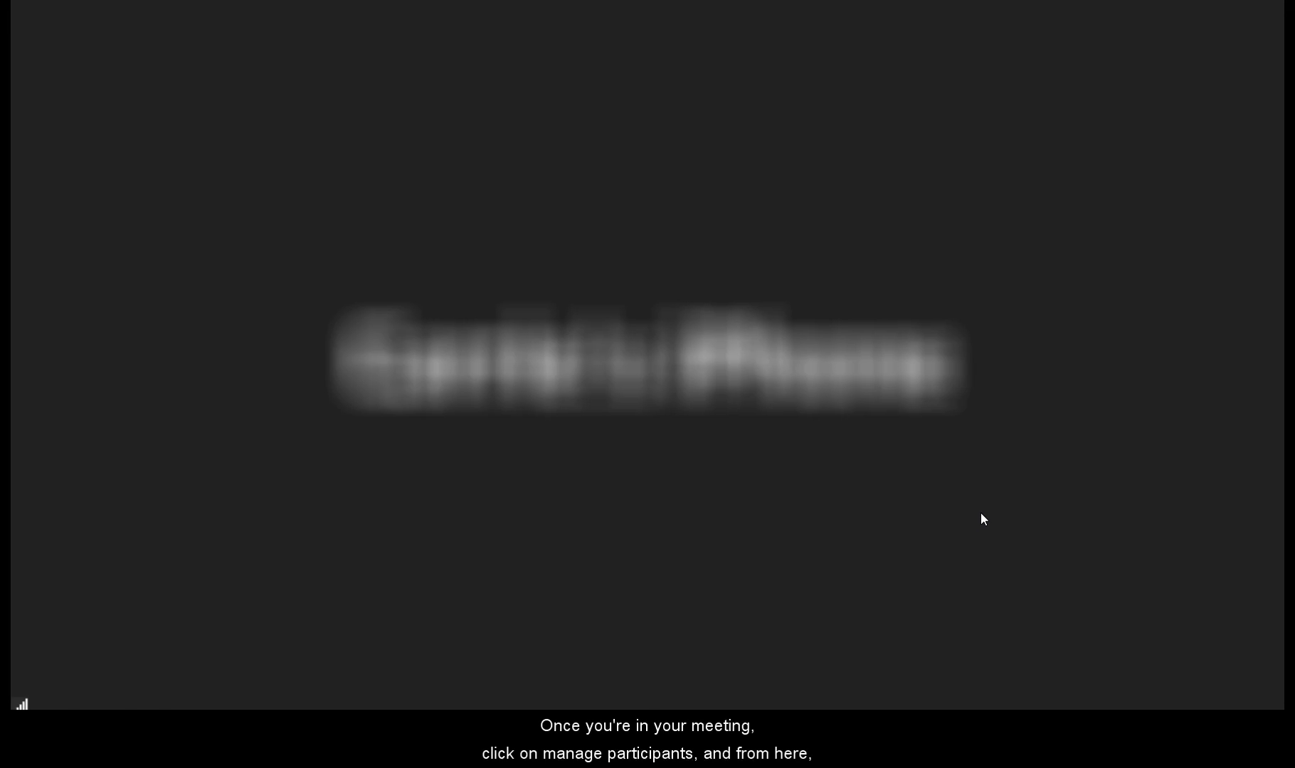
Put the second participant in the waiting room, then admit them back into the meeting.
left_click(483, 689)
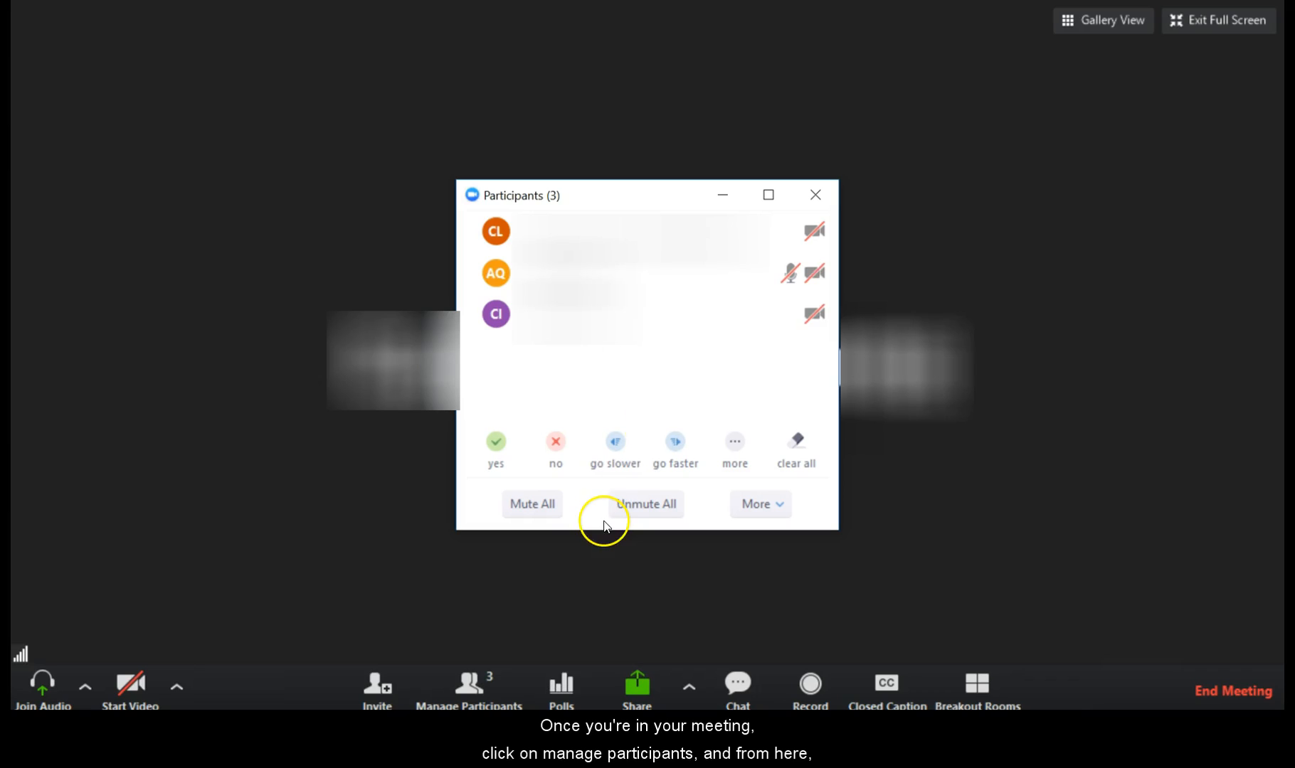
mouse_move(751, 292)
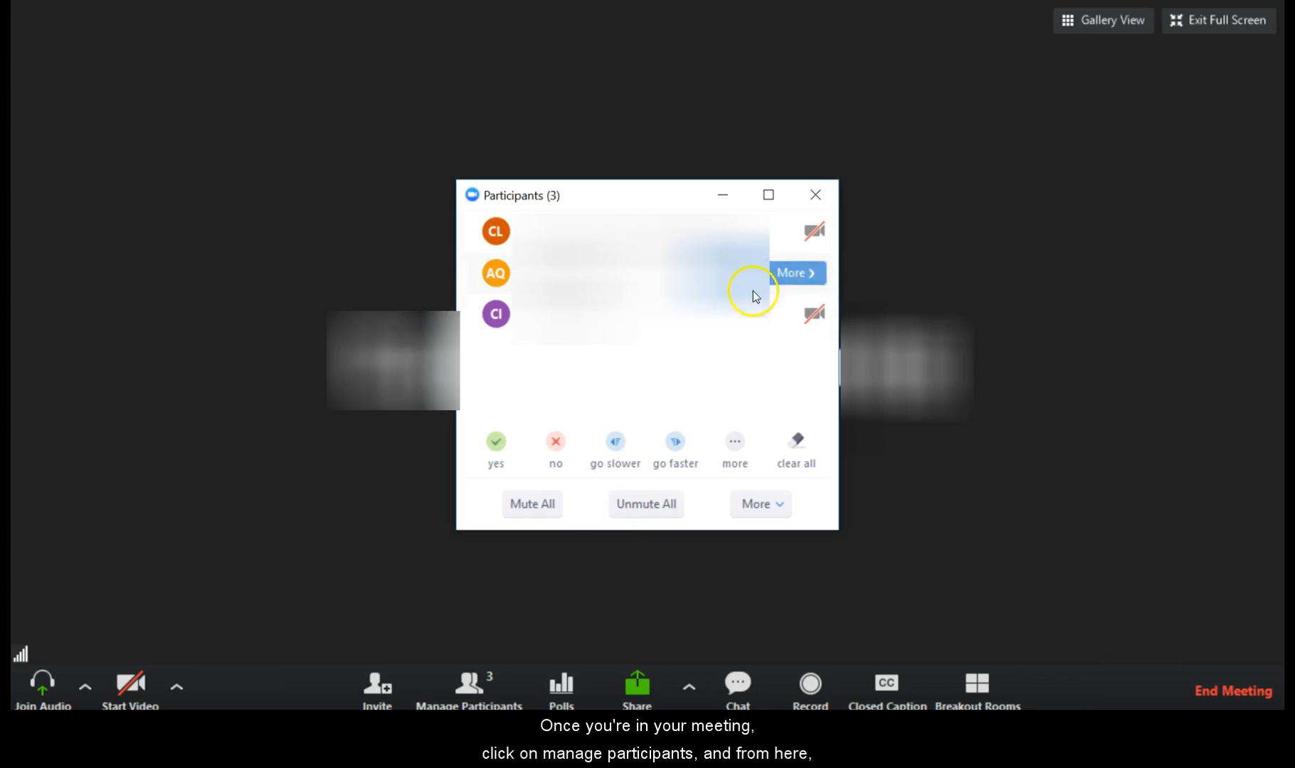
left_click(798, 276)
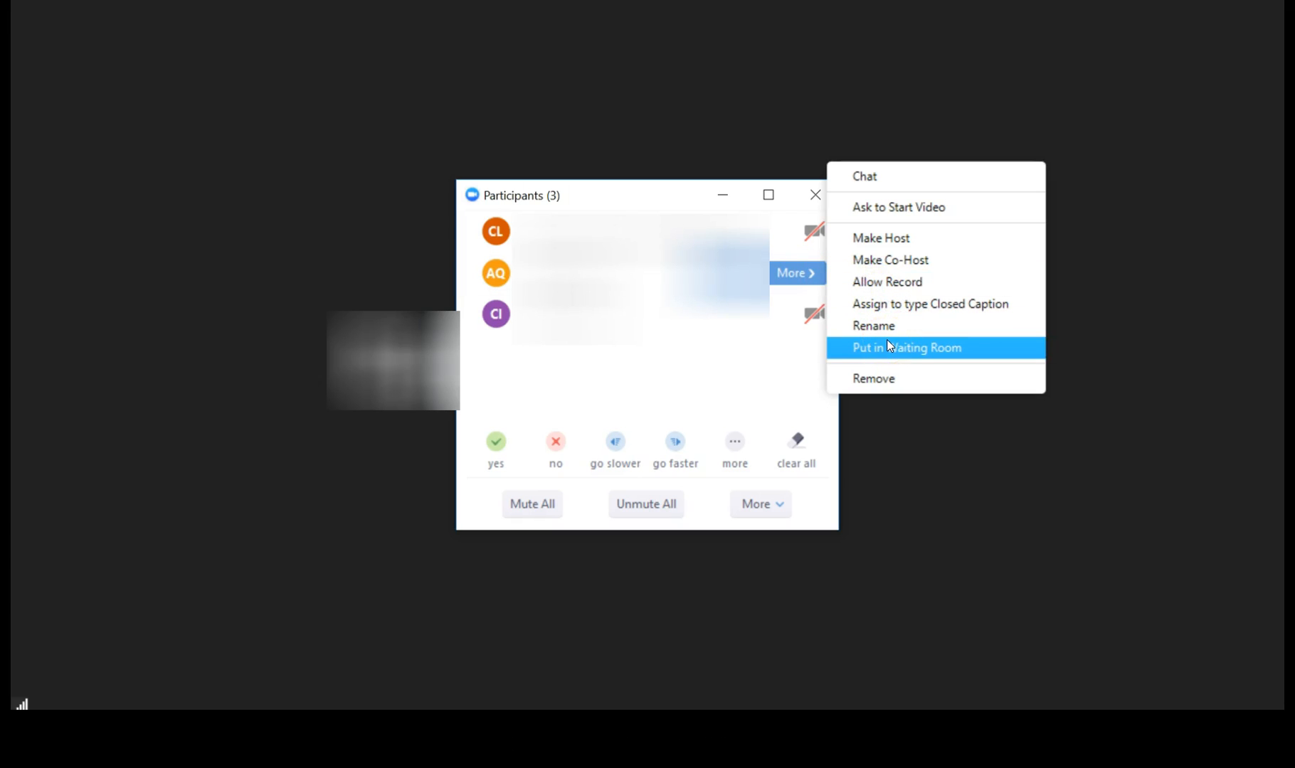
left_click(764, 511)
left_click(764, 511)
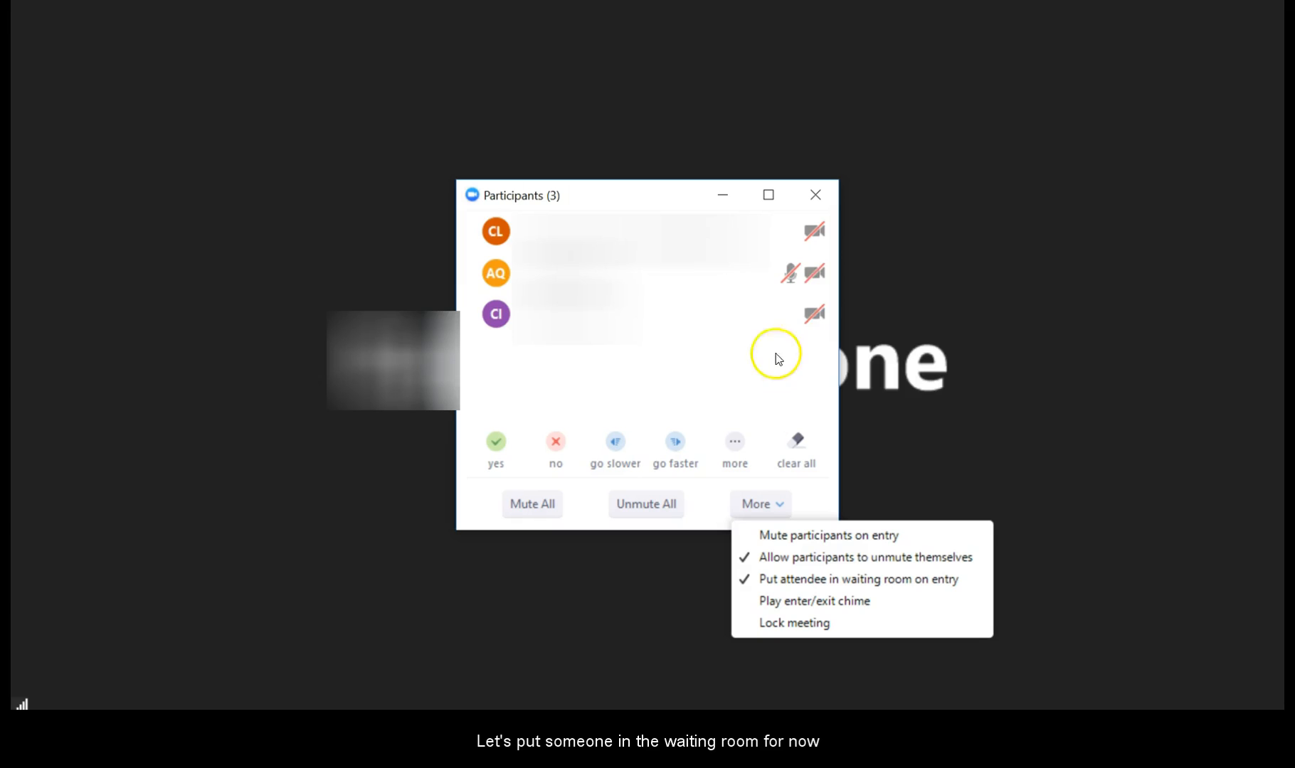
left_click(805, 274)
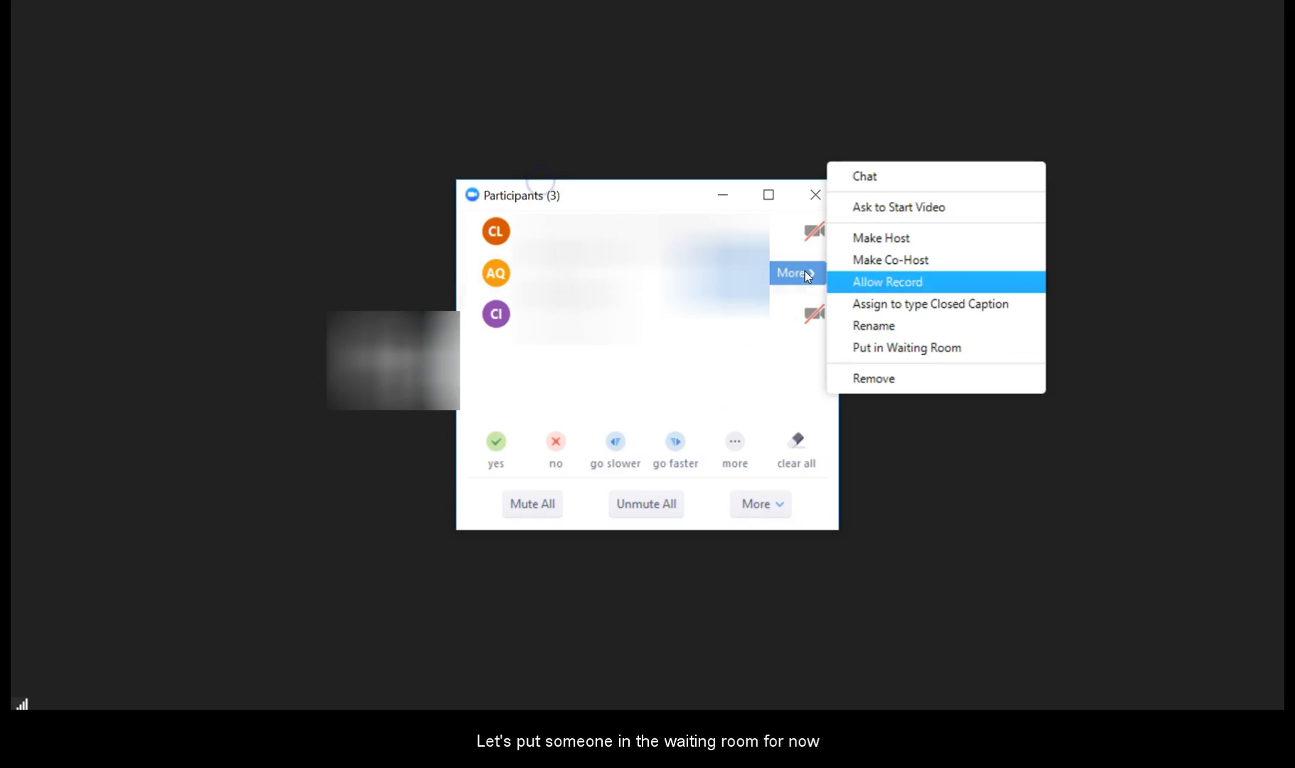
left_click(885, 348)
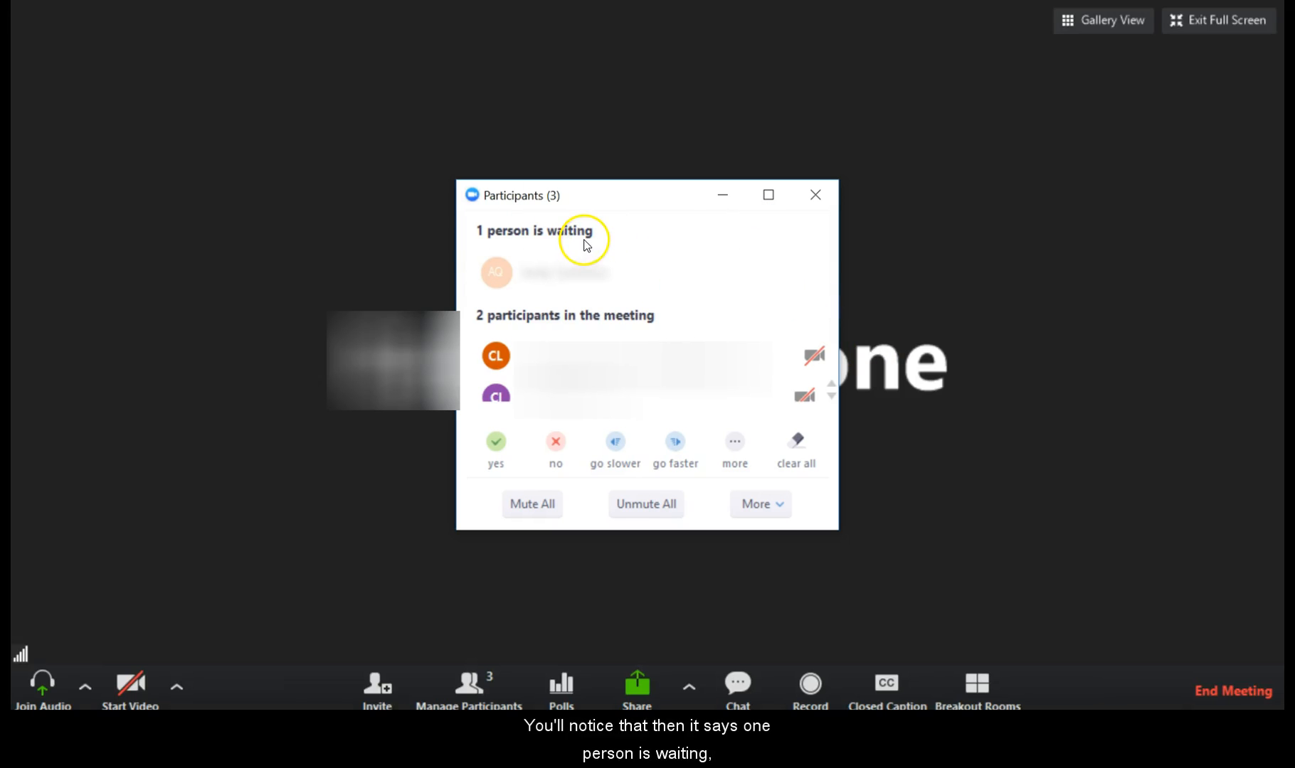
mouse_move(603, 284)
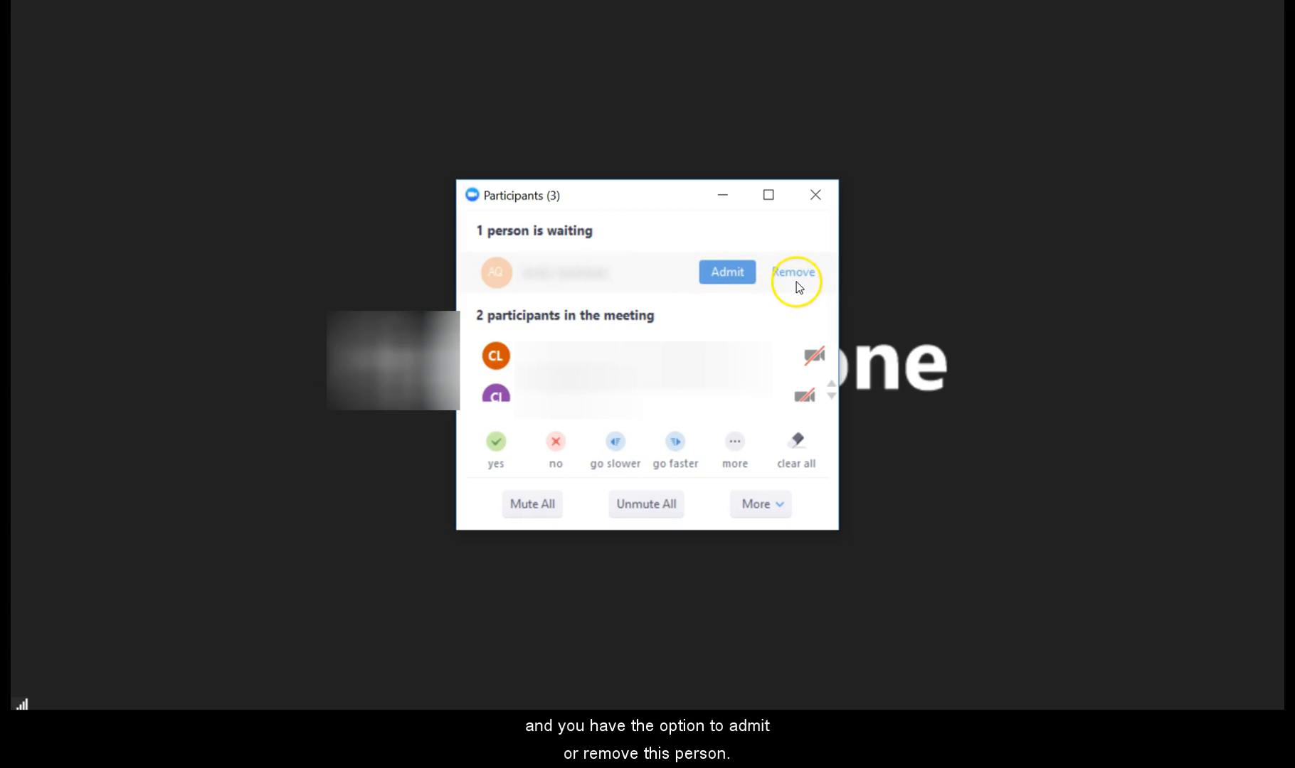
left_click(735, 279)
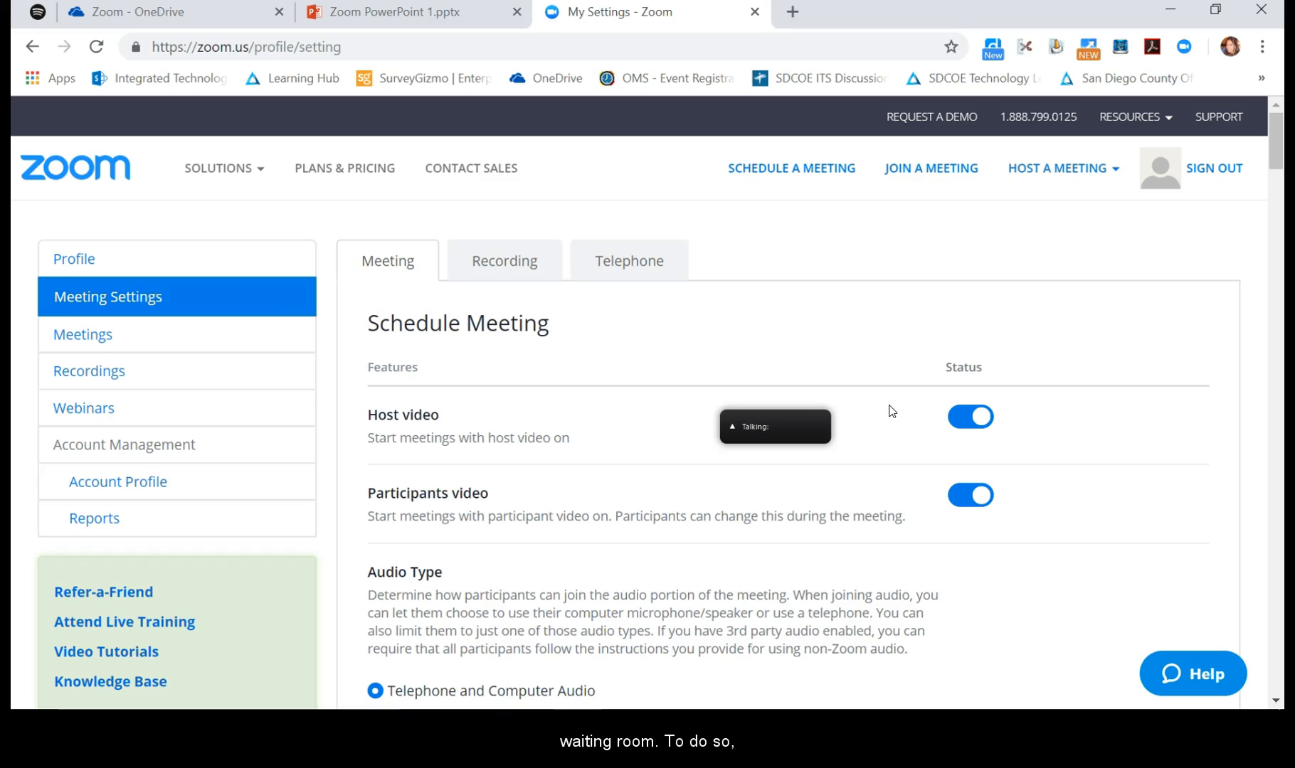
Edit the personal meeting room from My Meetings, scroll to Alternative Hosts, and save.
left_click(239, 345)
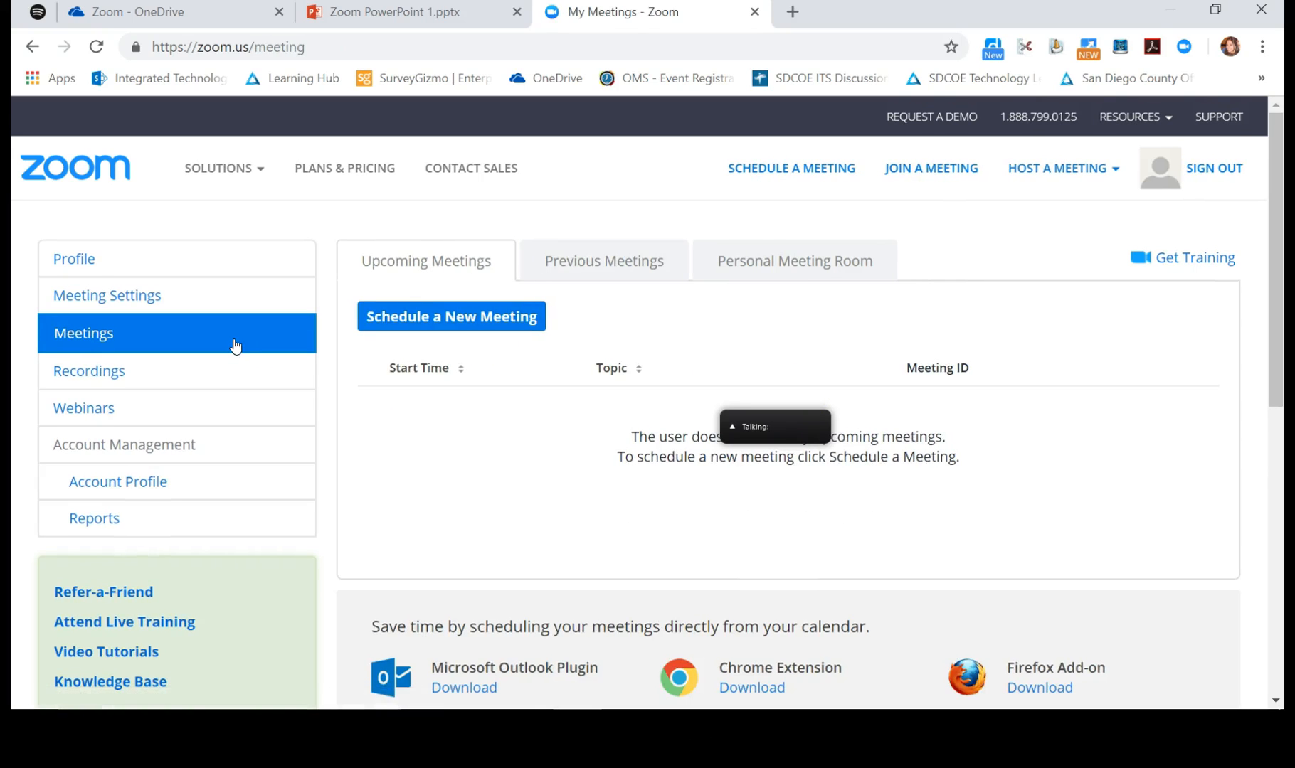
left_click(699, 263)
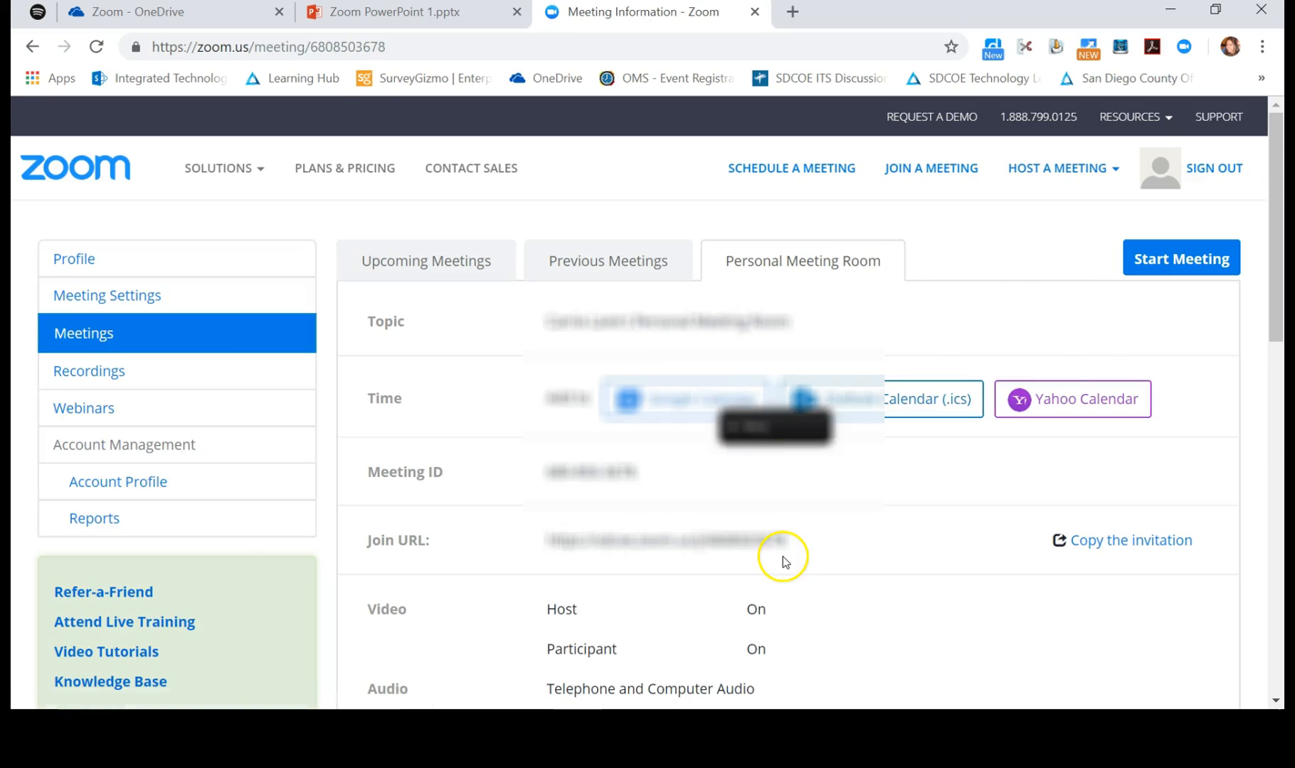
scroll(781, 558, "down", 5)
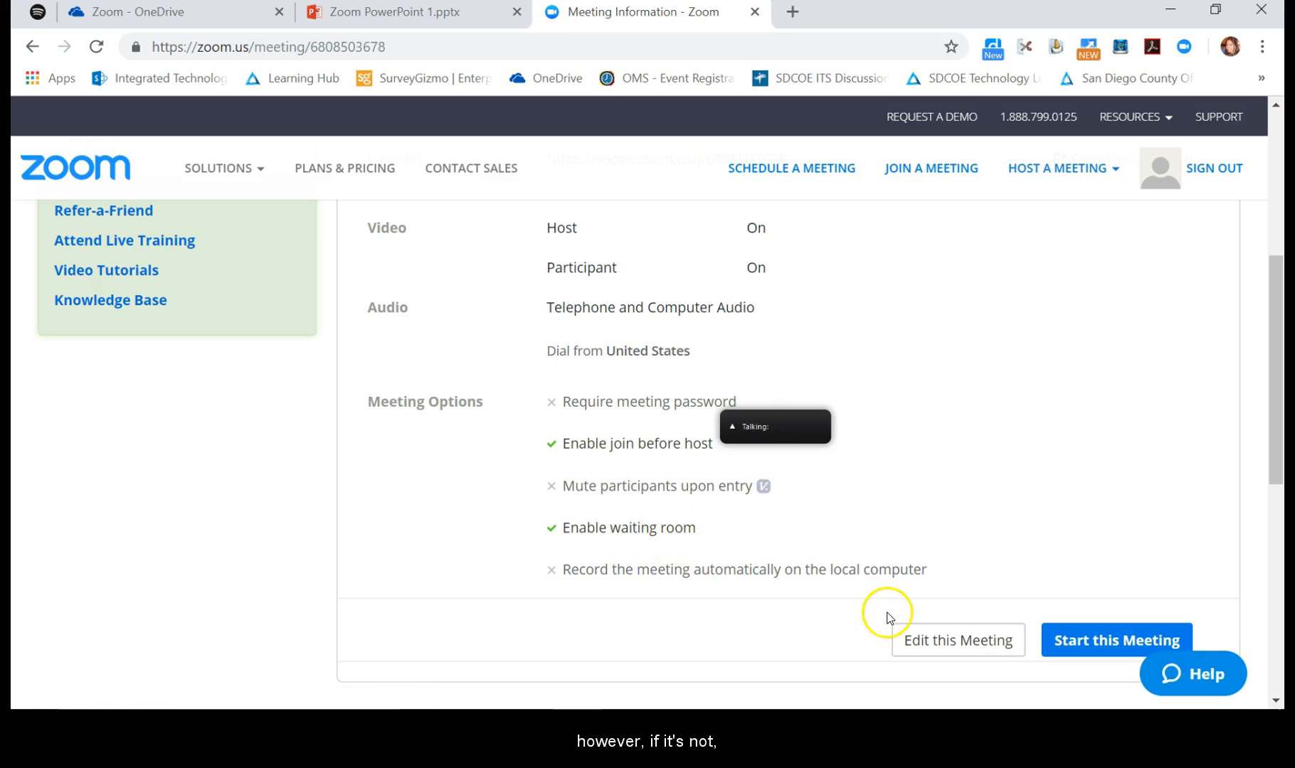
left_click(918, 638)
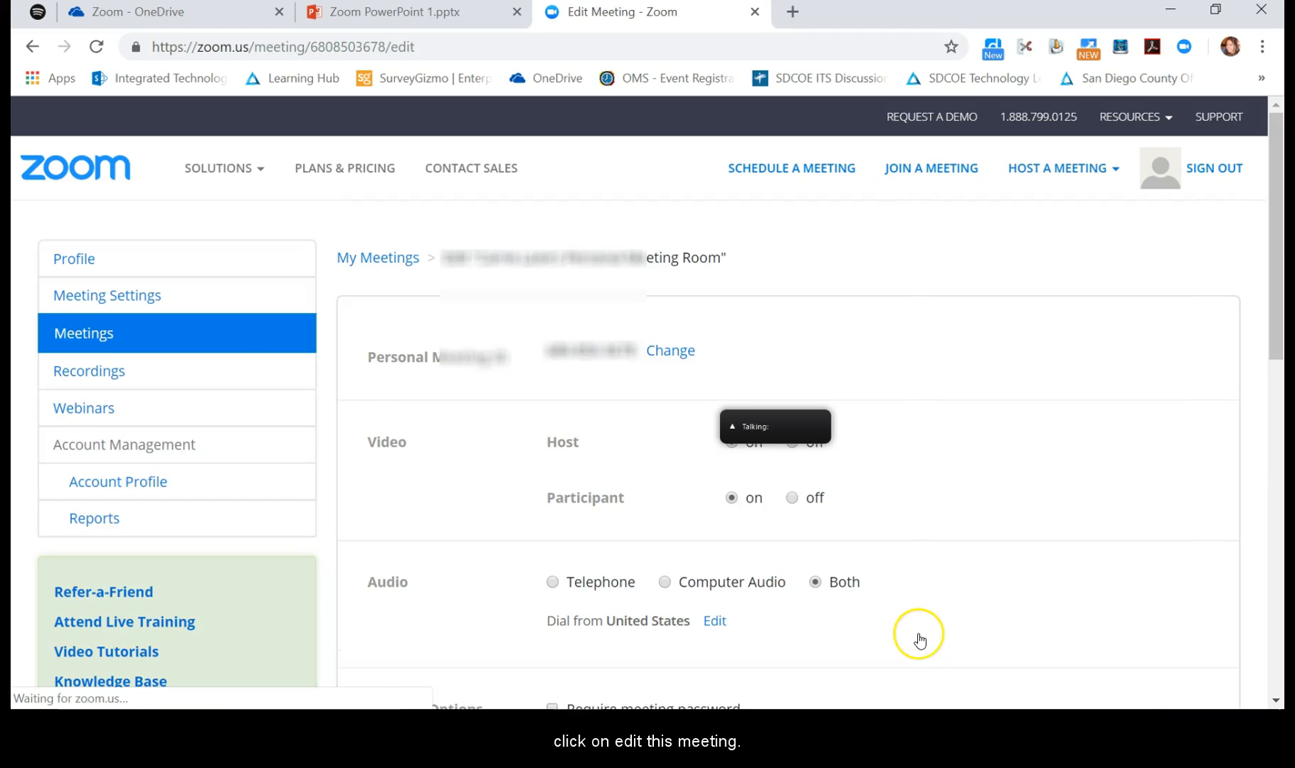
scroll(918, 640, "down", 10)
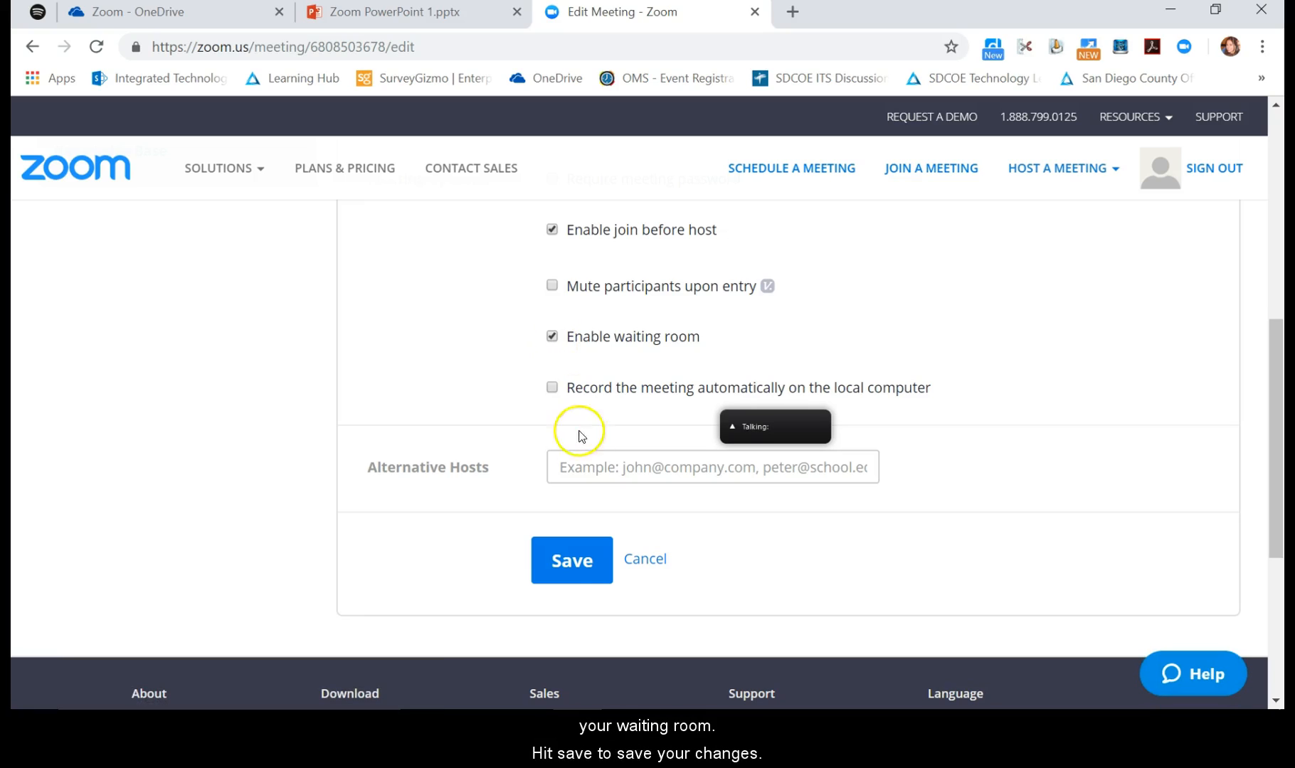
left_click(568, 564)
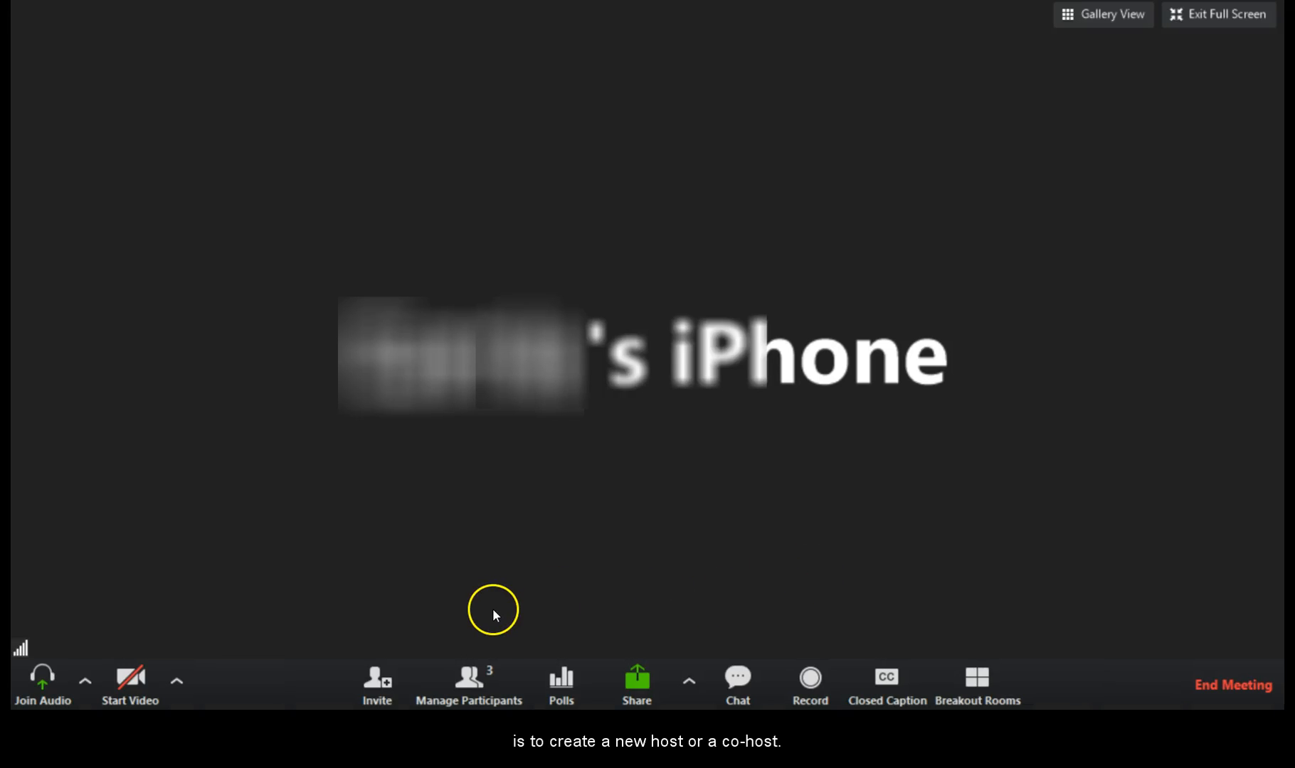
Make the second participant host, confirm with Yes, then reclaim the host role.
left_click(478, 686)
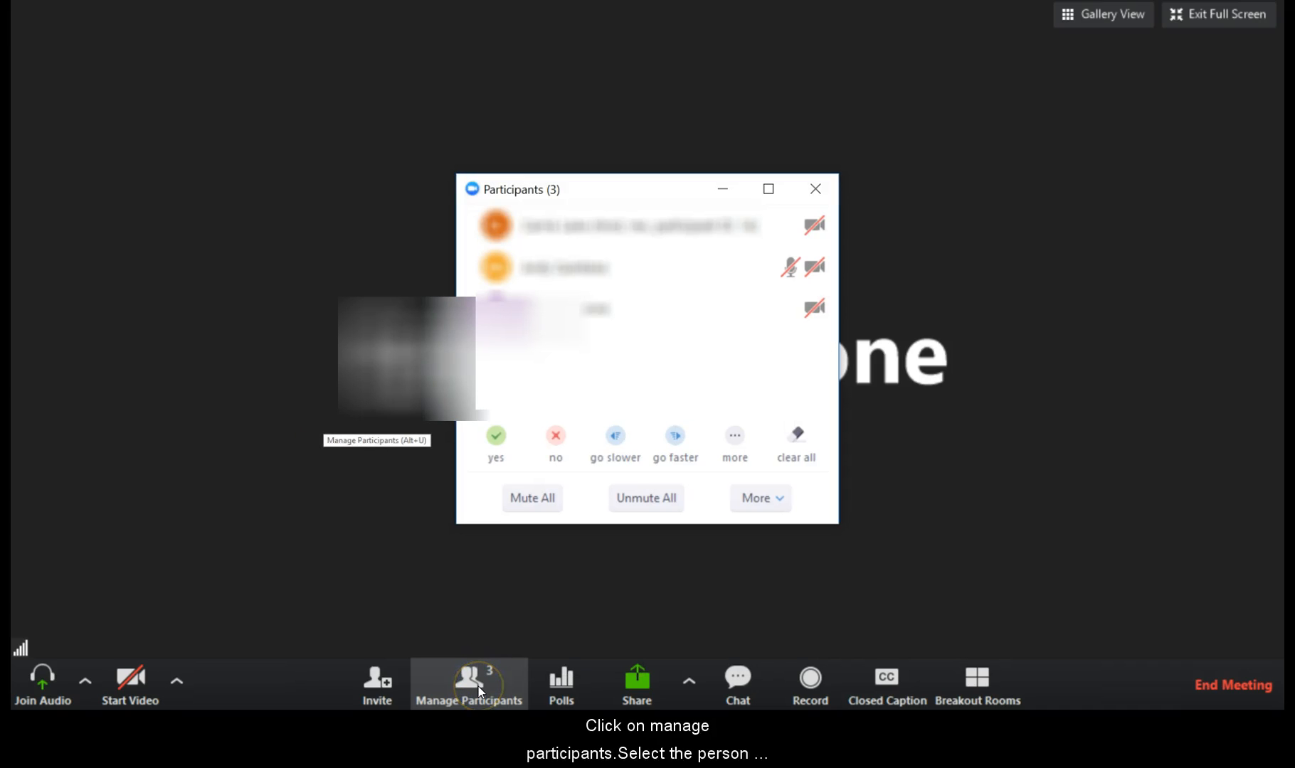
mouse_move(700, 286)
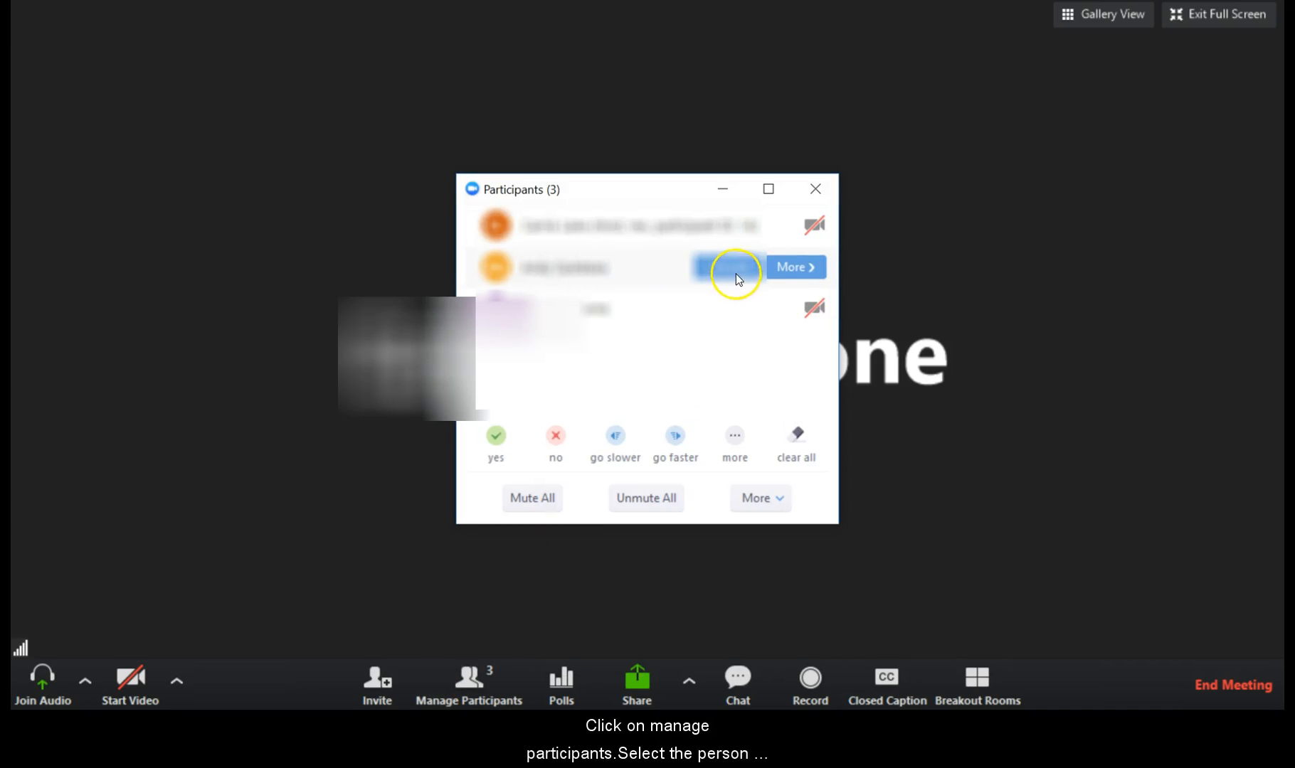
left_click(783, 270)
left_click(867, 237)
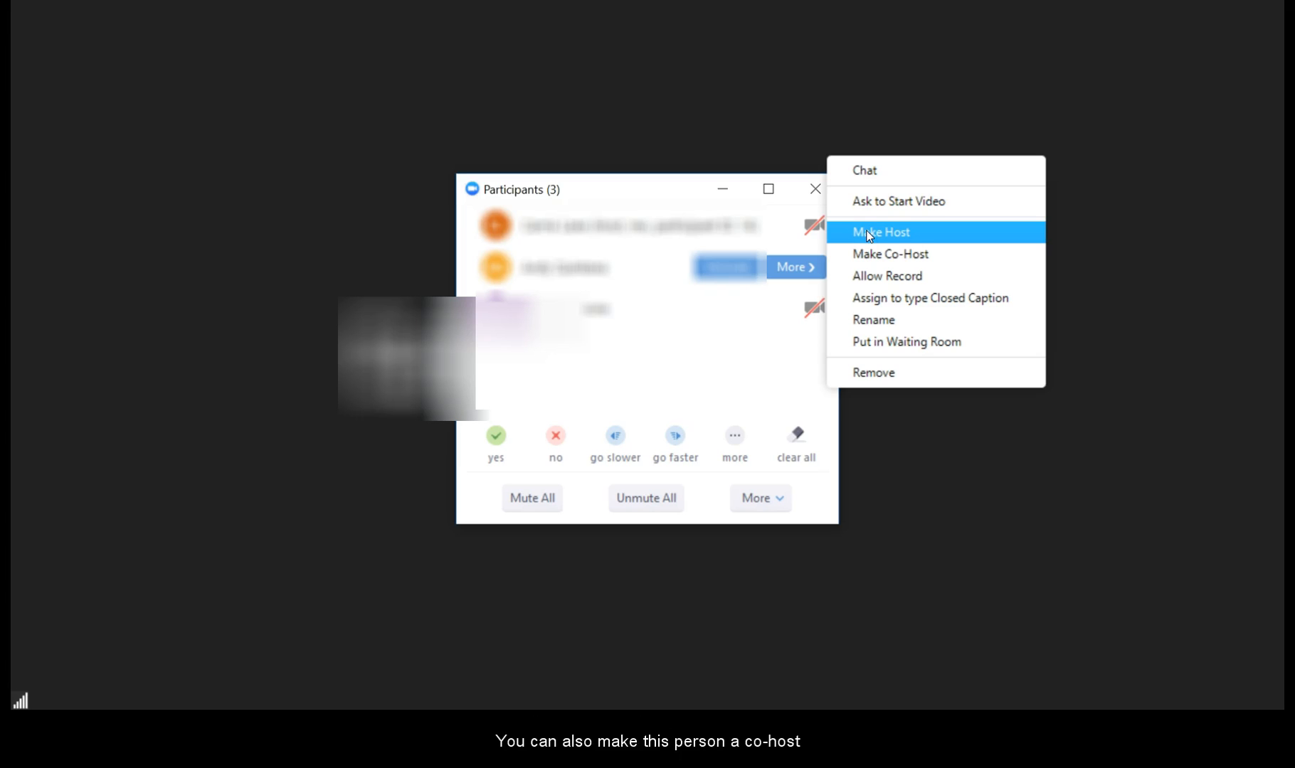
left_click(880, 257)
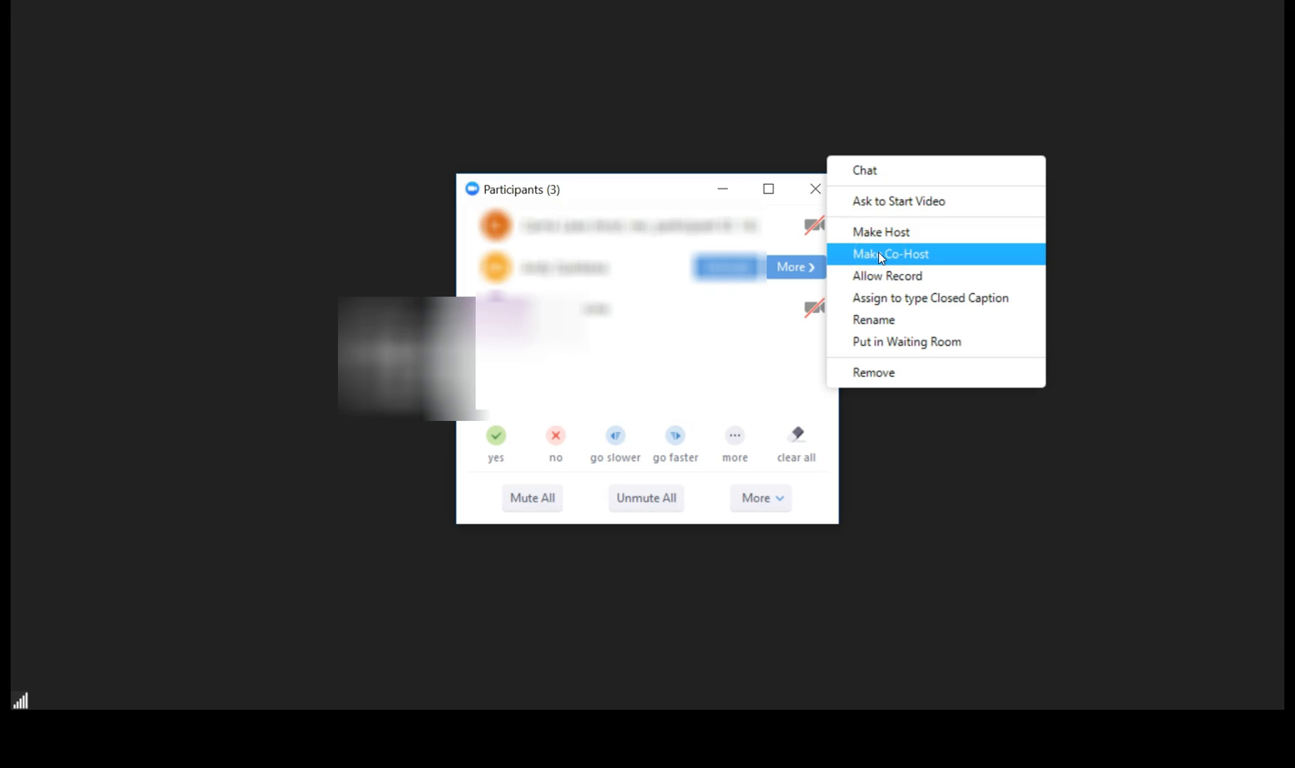
left_click(880, 233)
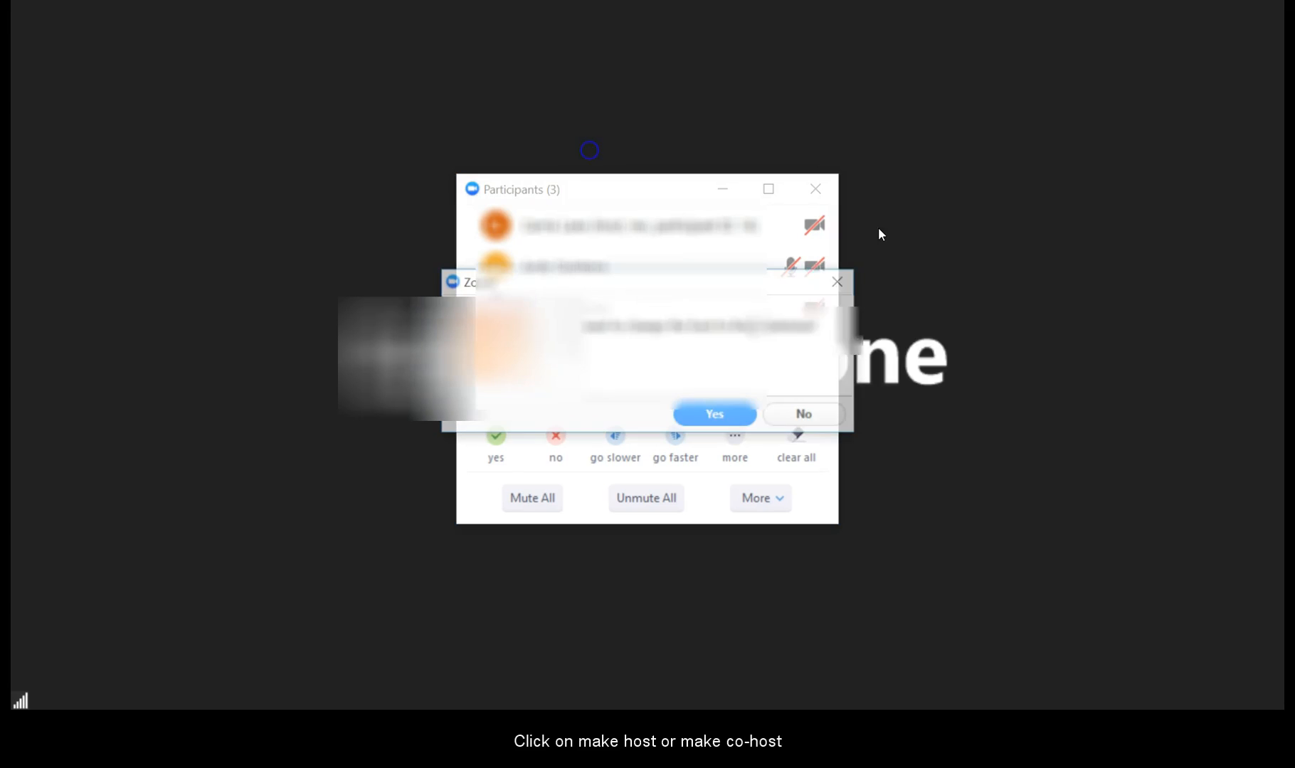
left_click(718, 416)
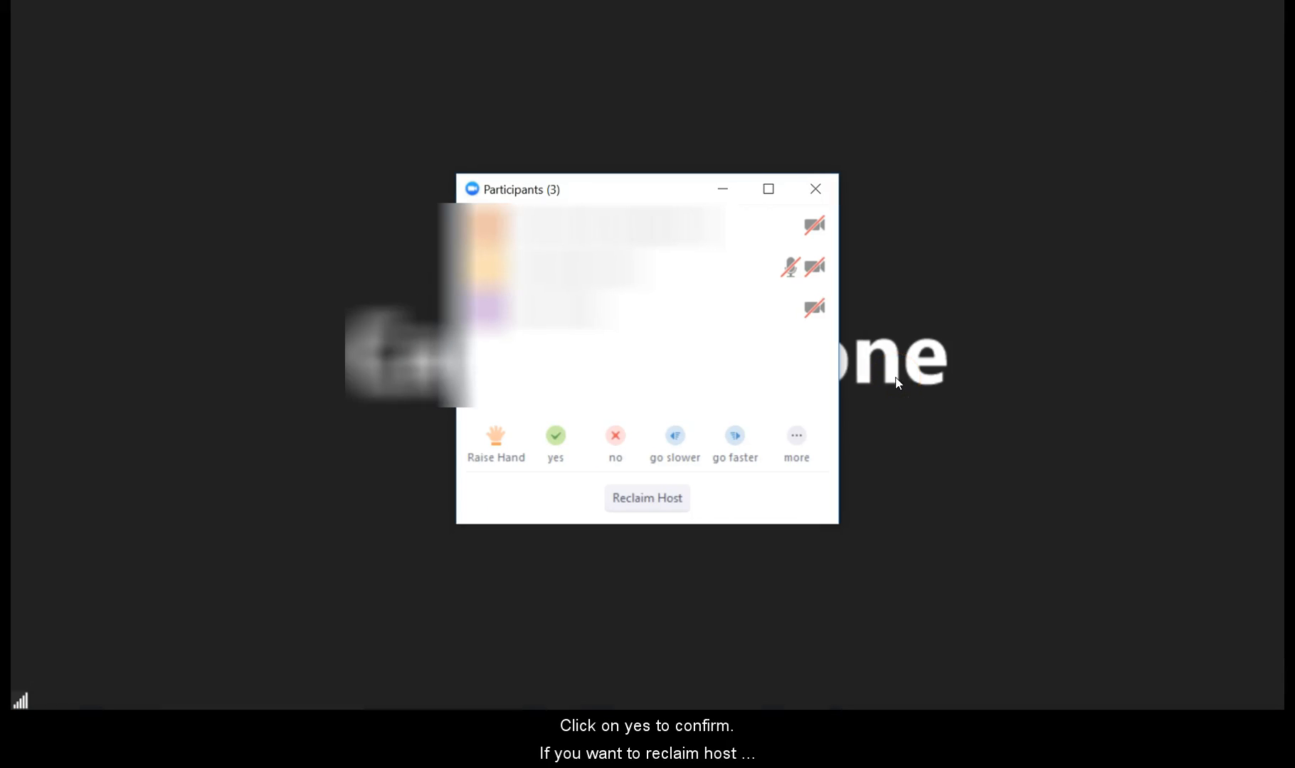
left_click(633, 502)
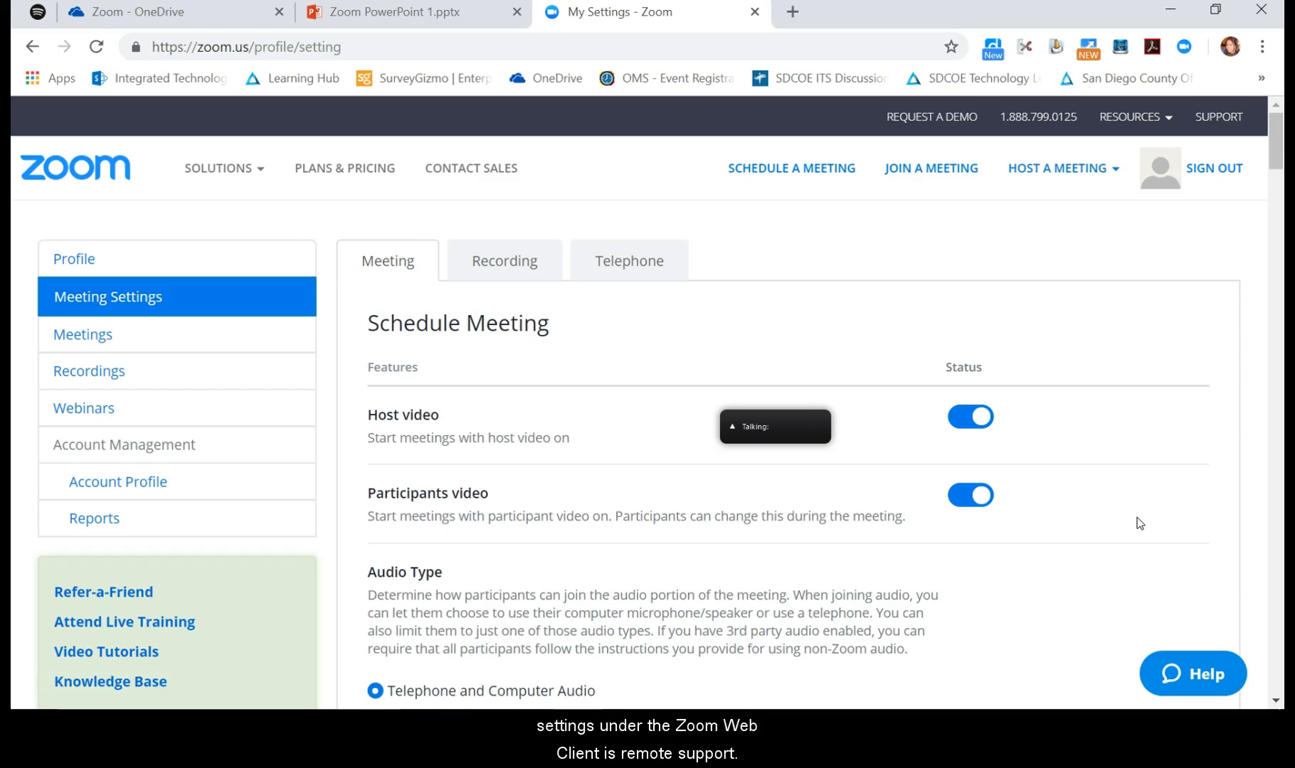
Switch on Remote support under In Meeting (Advanced) and confirm Turn On.
scroll(1137, 517, "down", 10)
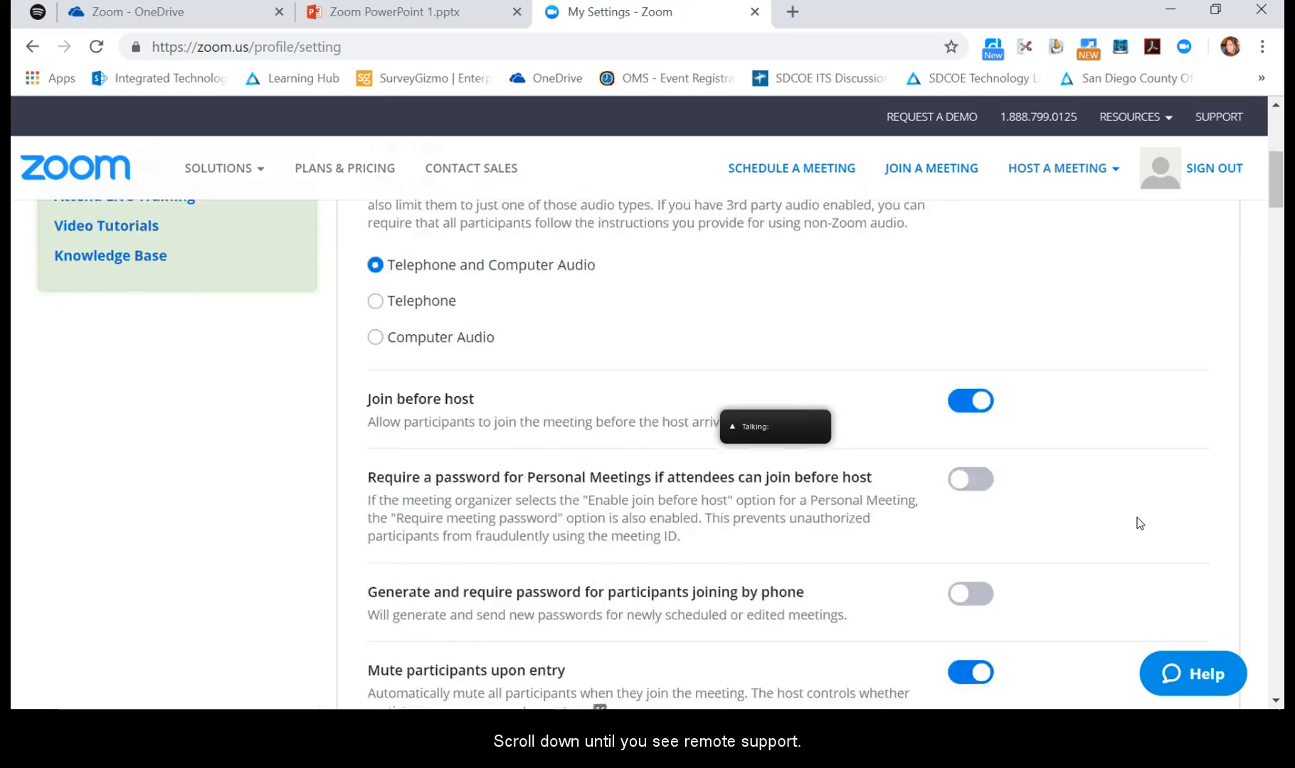
scroll(1137, 517, "down", 20)
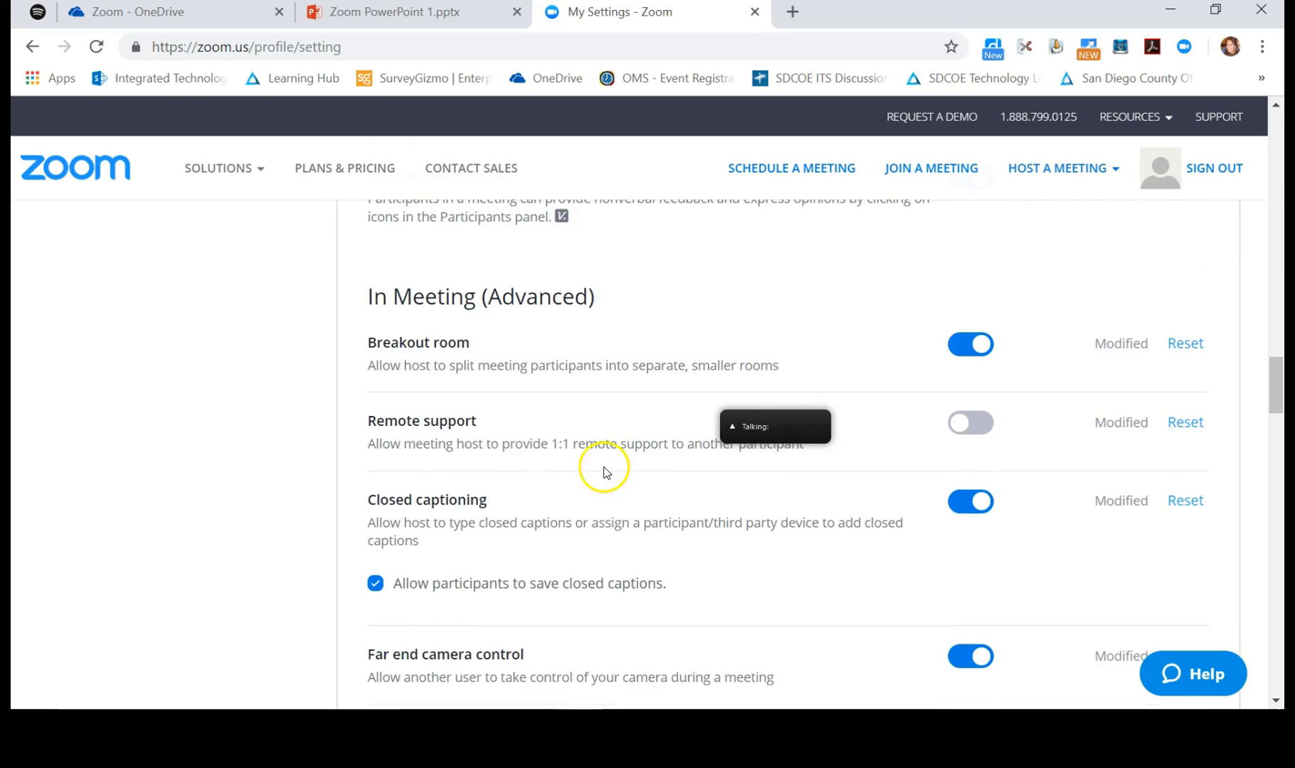
scroll(596, 473, "up", 1)
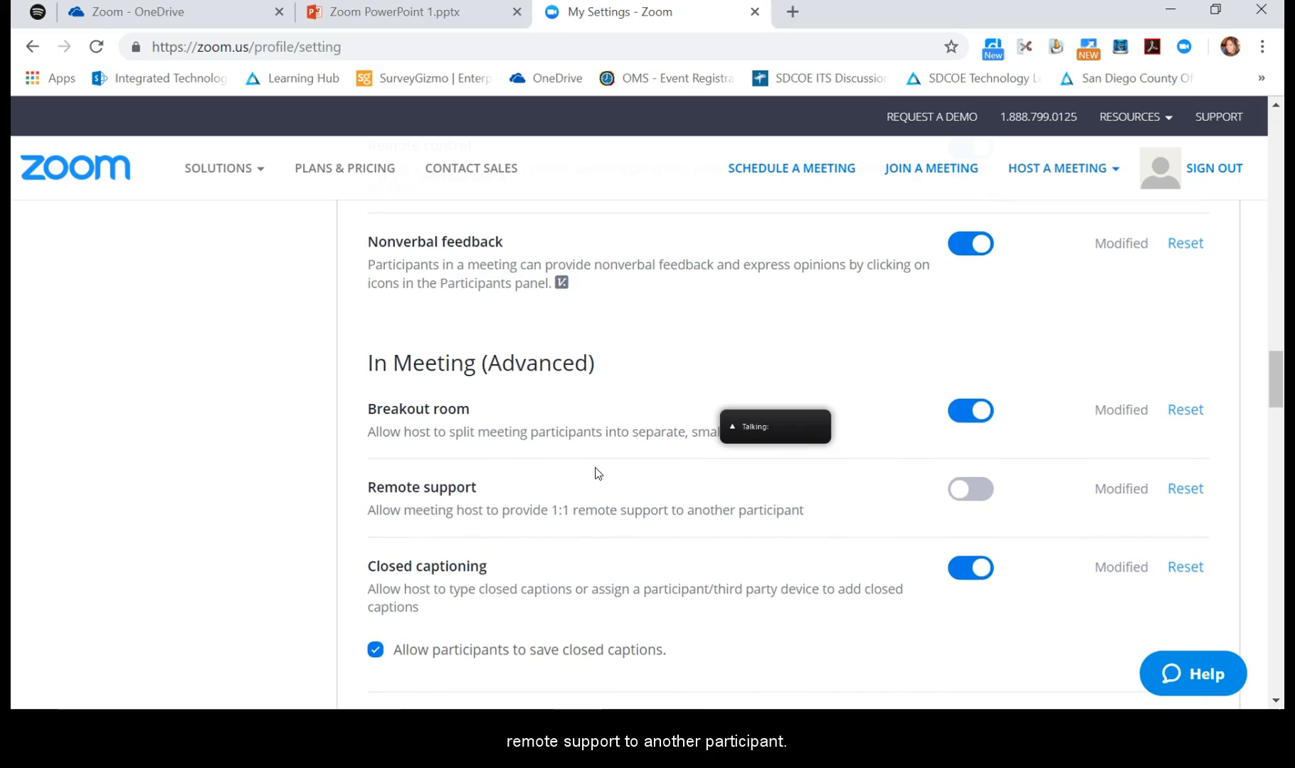
left_click(983, 500)
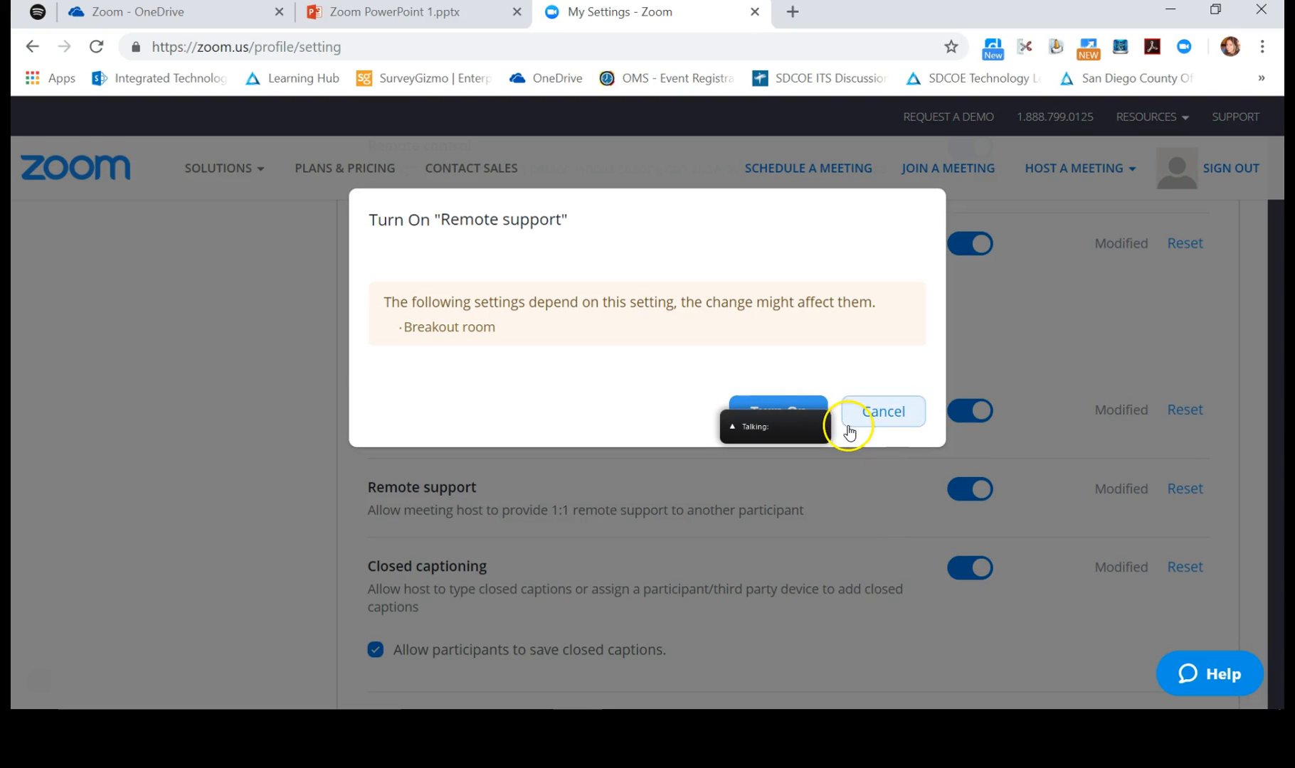
left_click(815, 406)
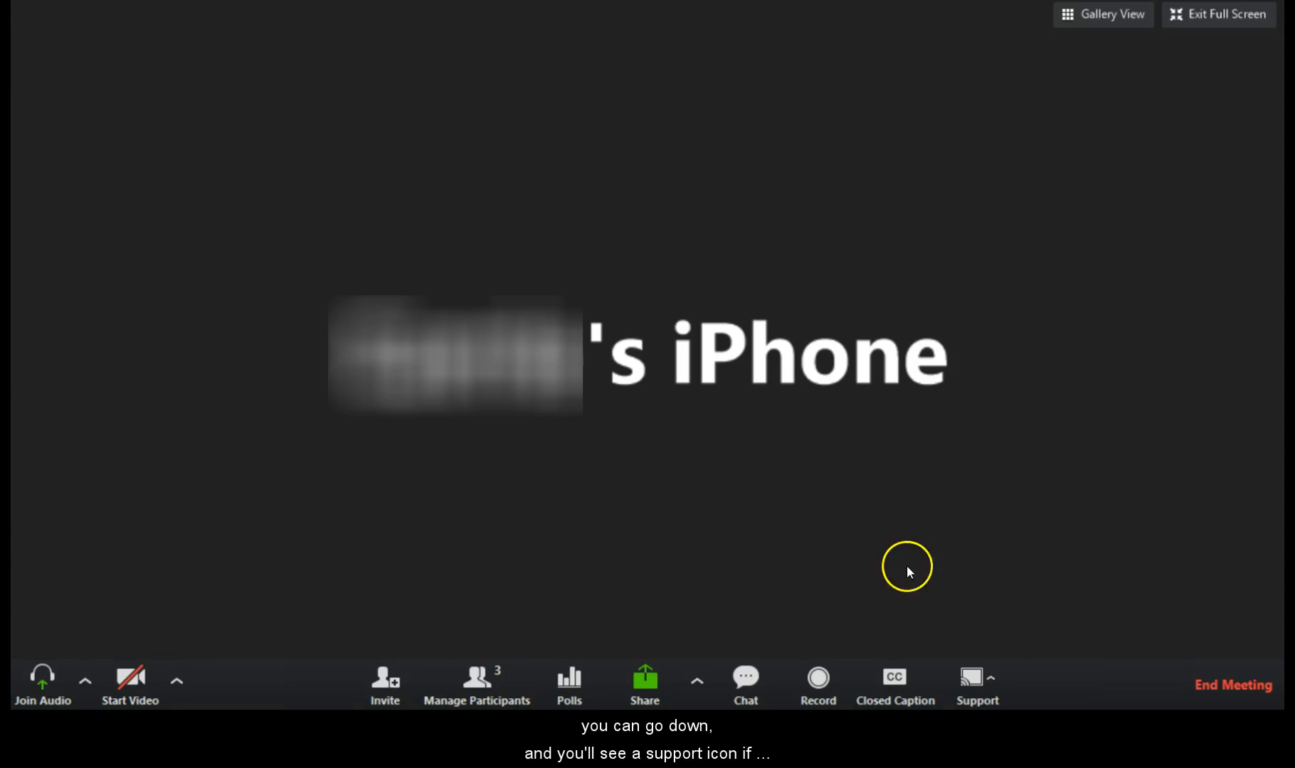
Request desktop control of the participant through Support > Request Desktop Control.
left_click(981, 682)
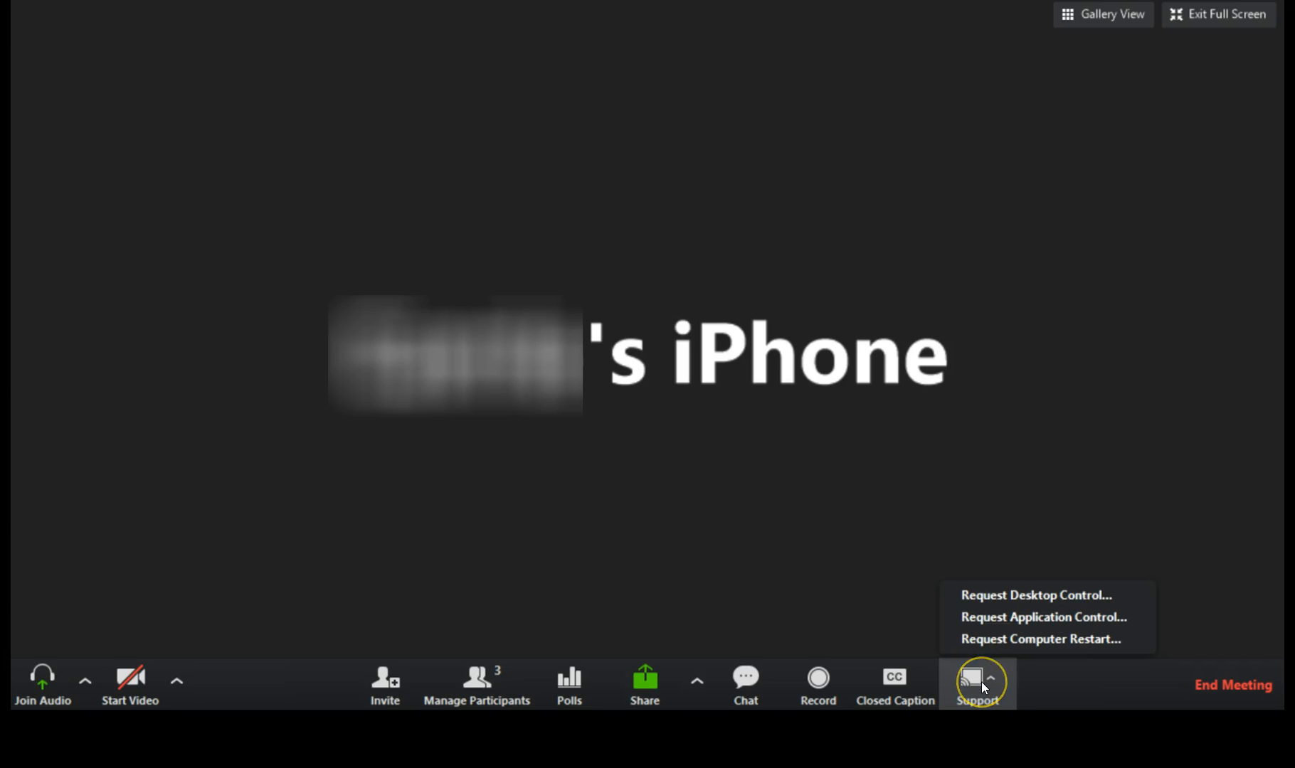
left_click(1002, 601)
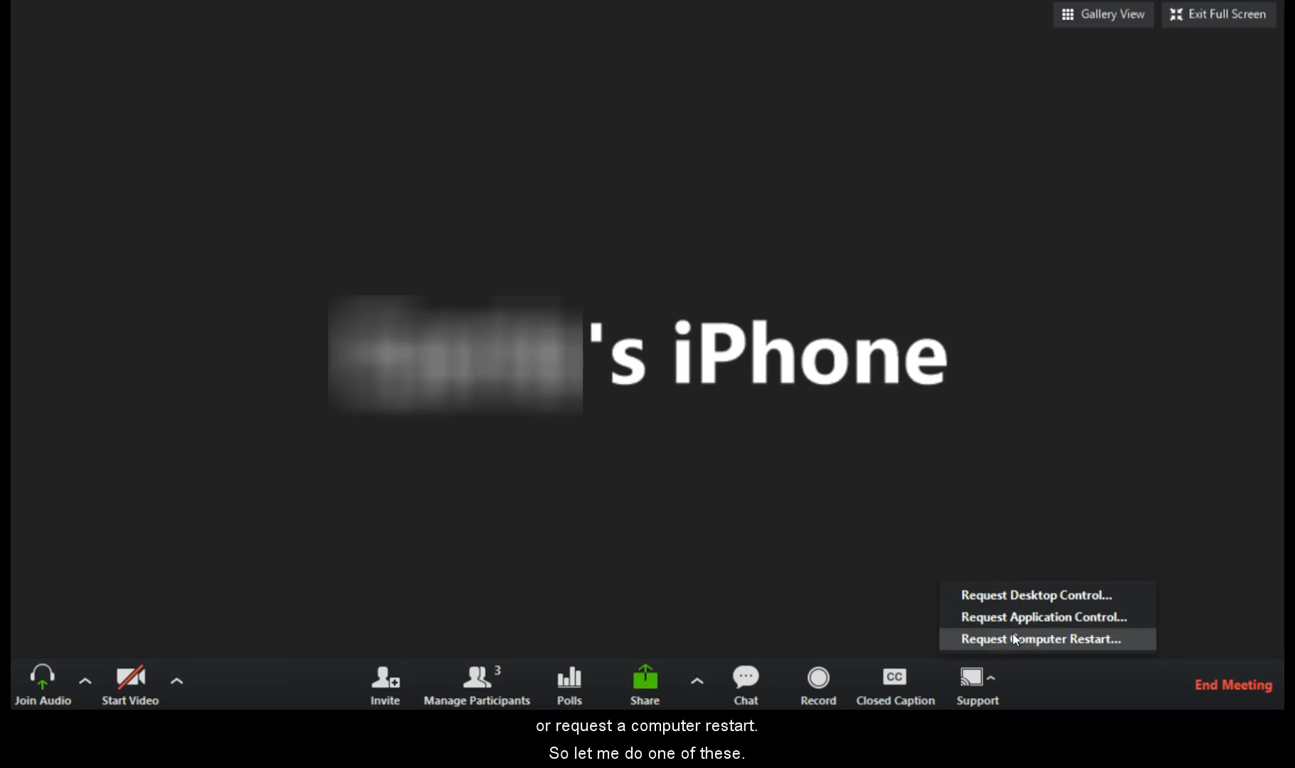
left_click(1022, 596)
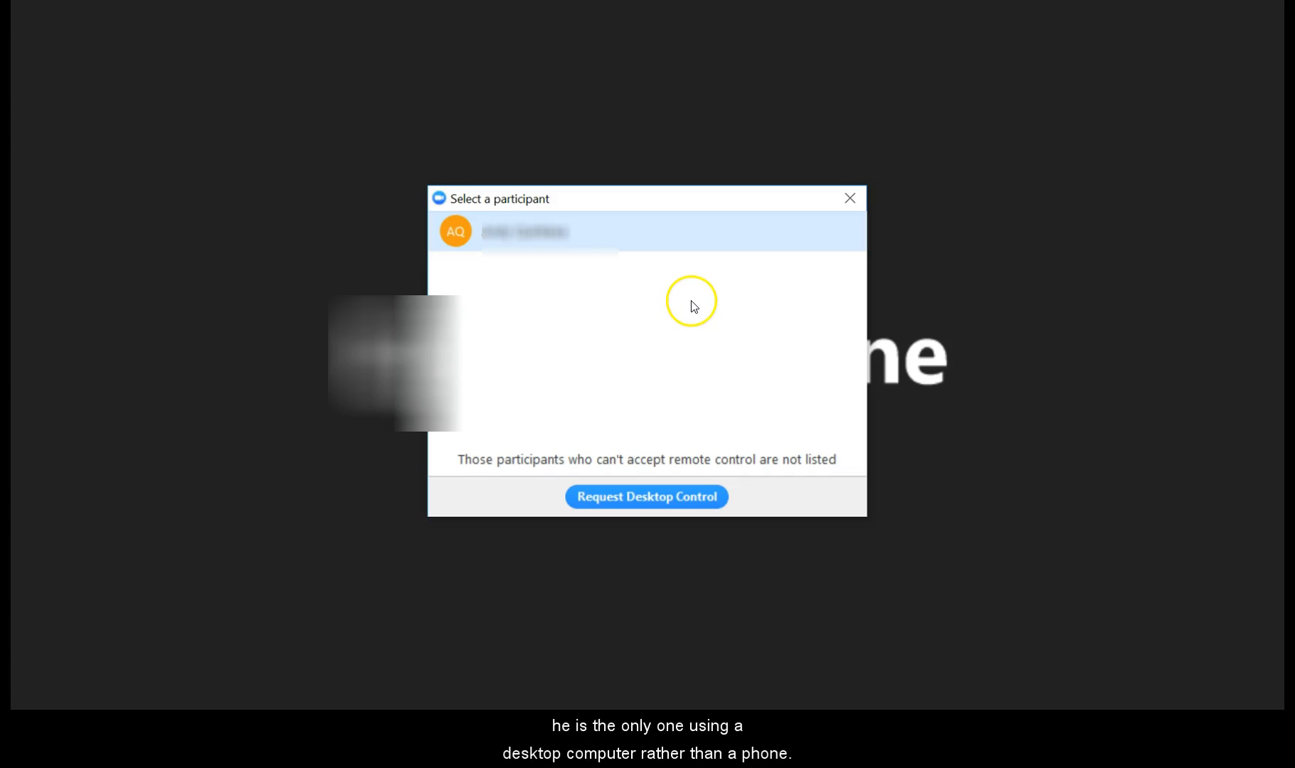
left_click(668, 496)
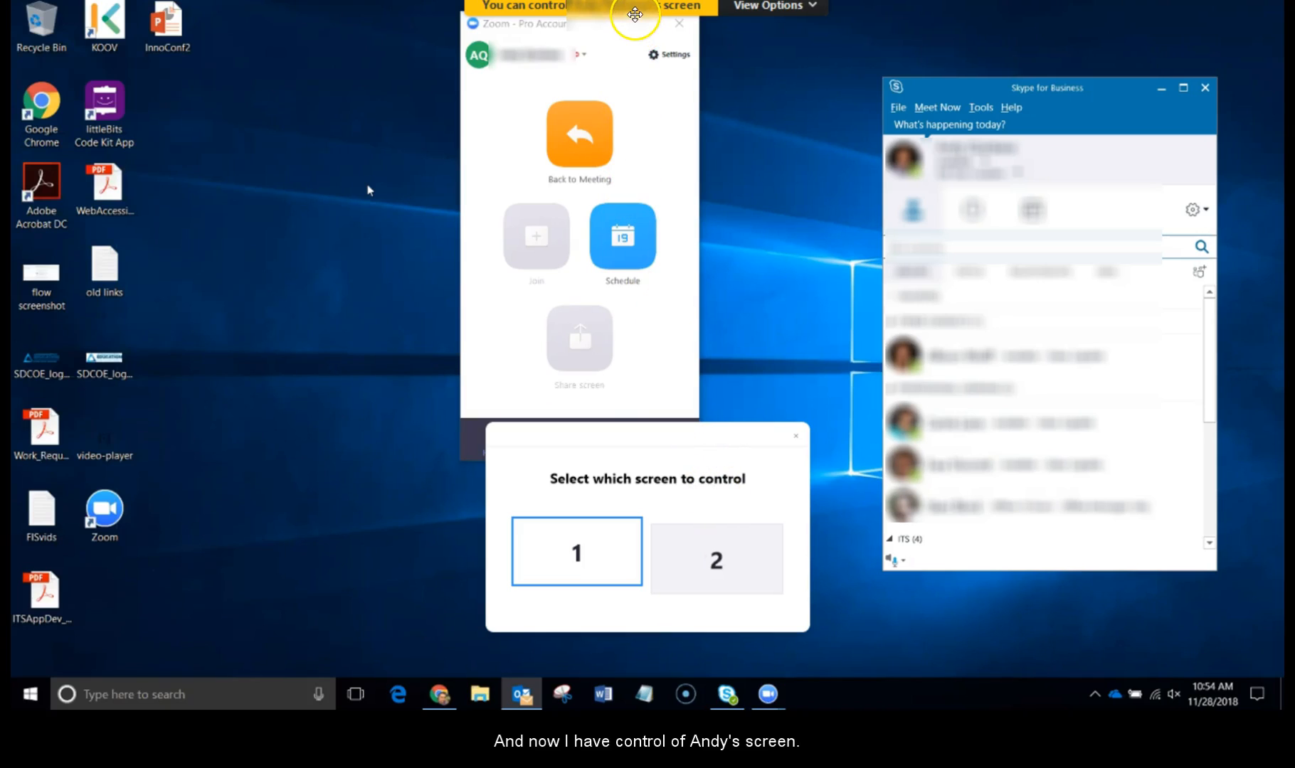
Give up remote control of the participant's desktop and stop the remote support session.
left_click(755, 7)
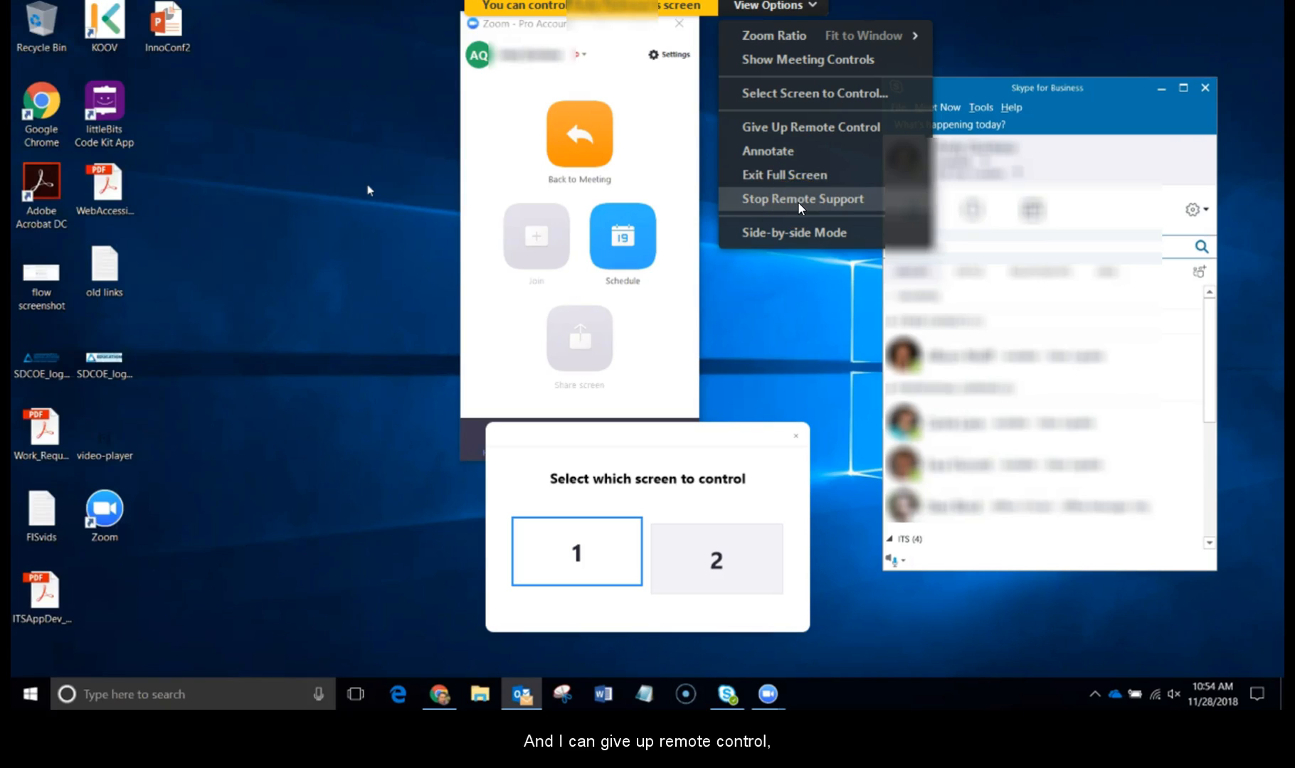
left_click(799, 138)
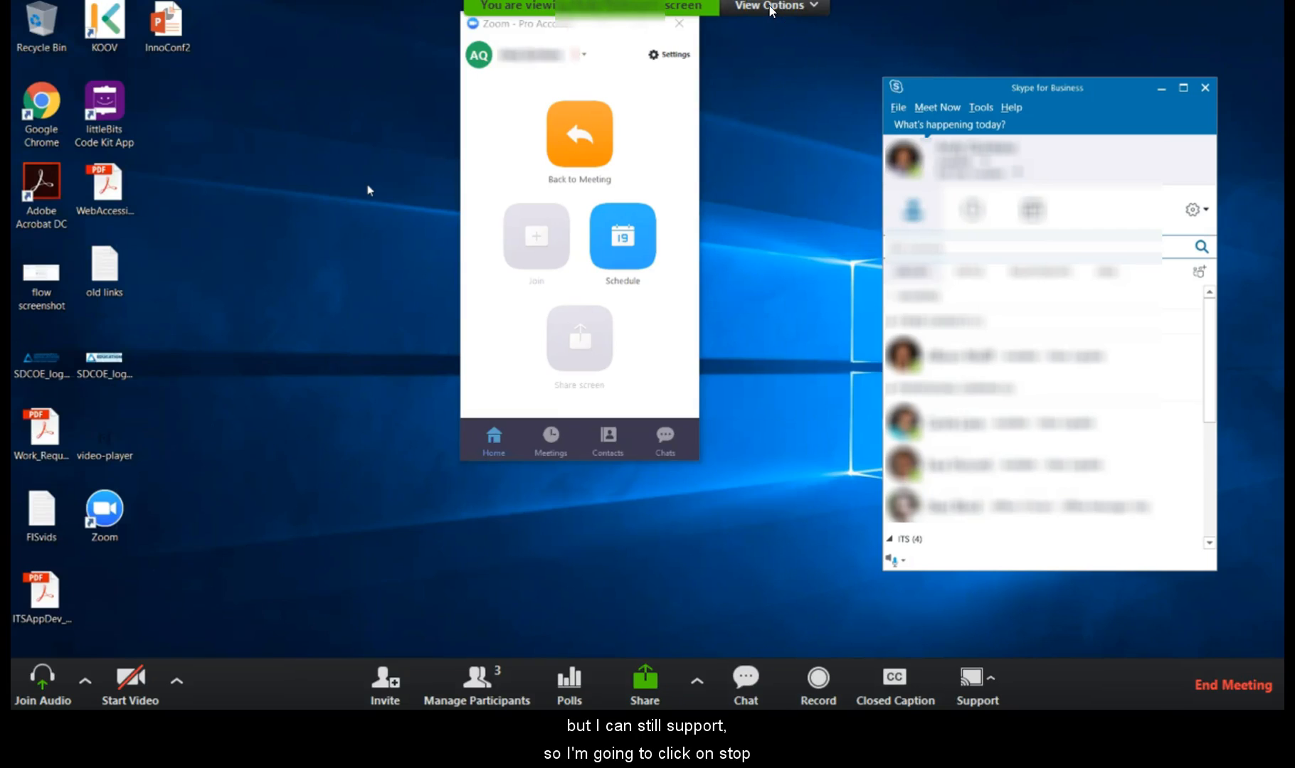
left_click(773, 10)
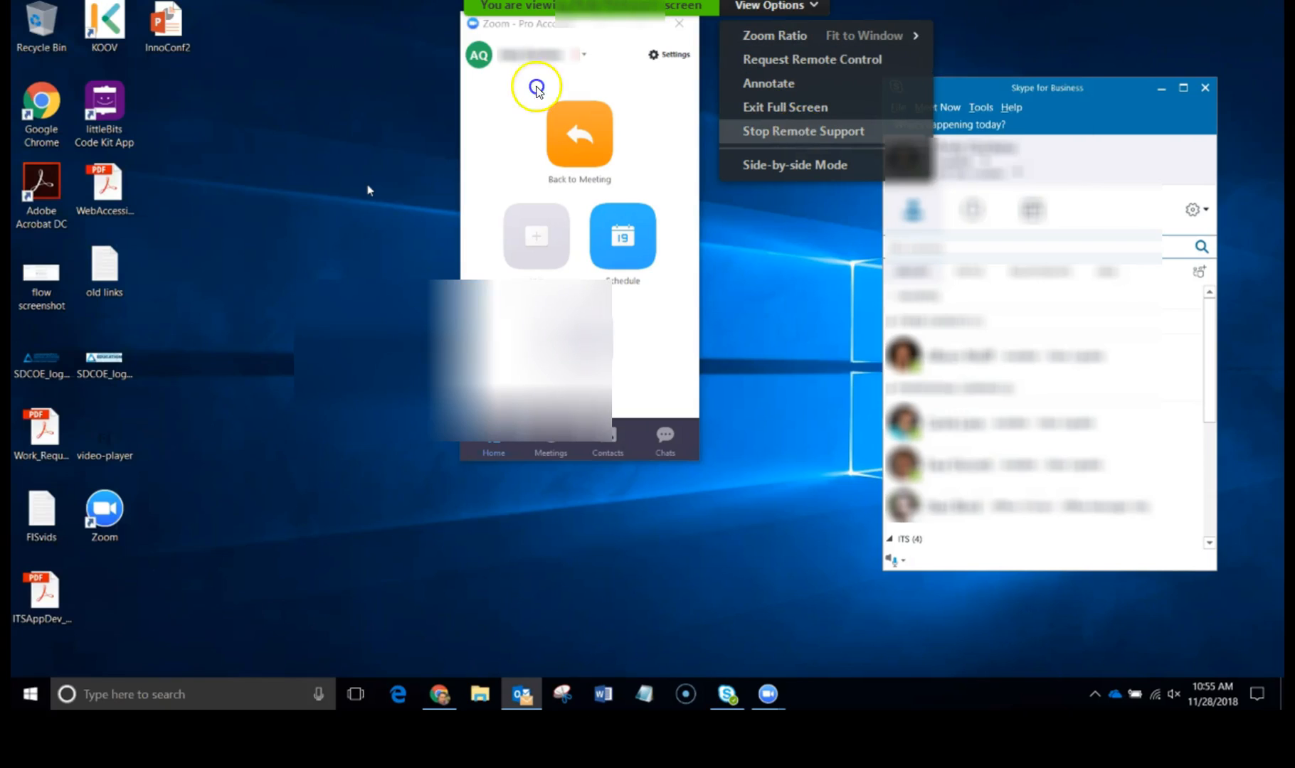
left_click(802, 133)
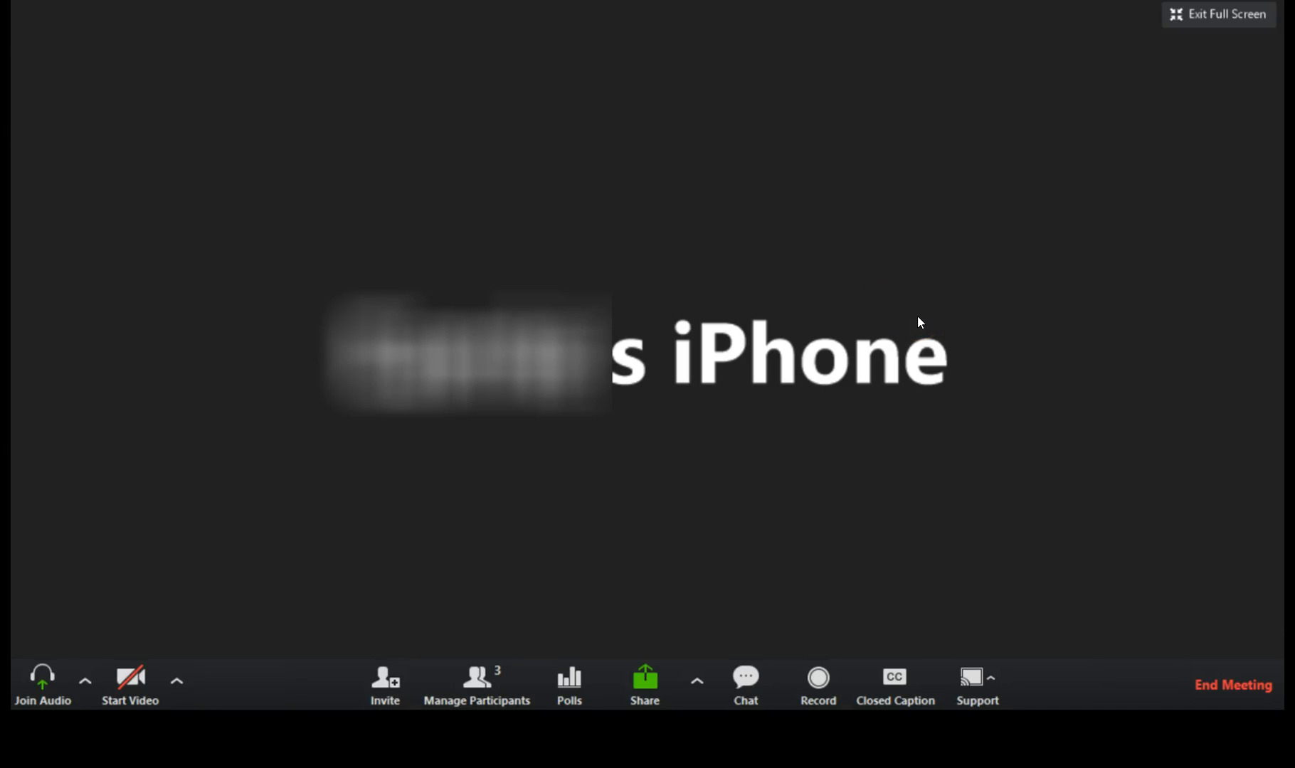
Share the whole screen, give the participant mouse/keyboard control, and minimize the meeting window.
left_click(648, 689)
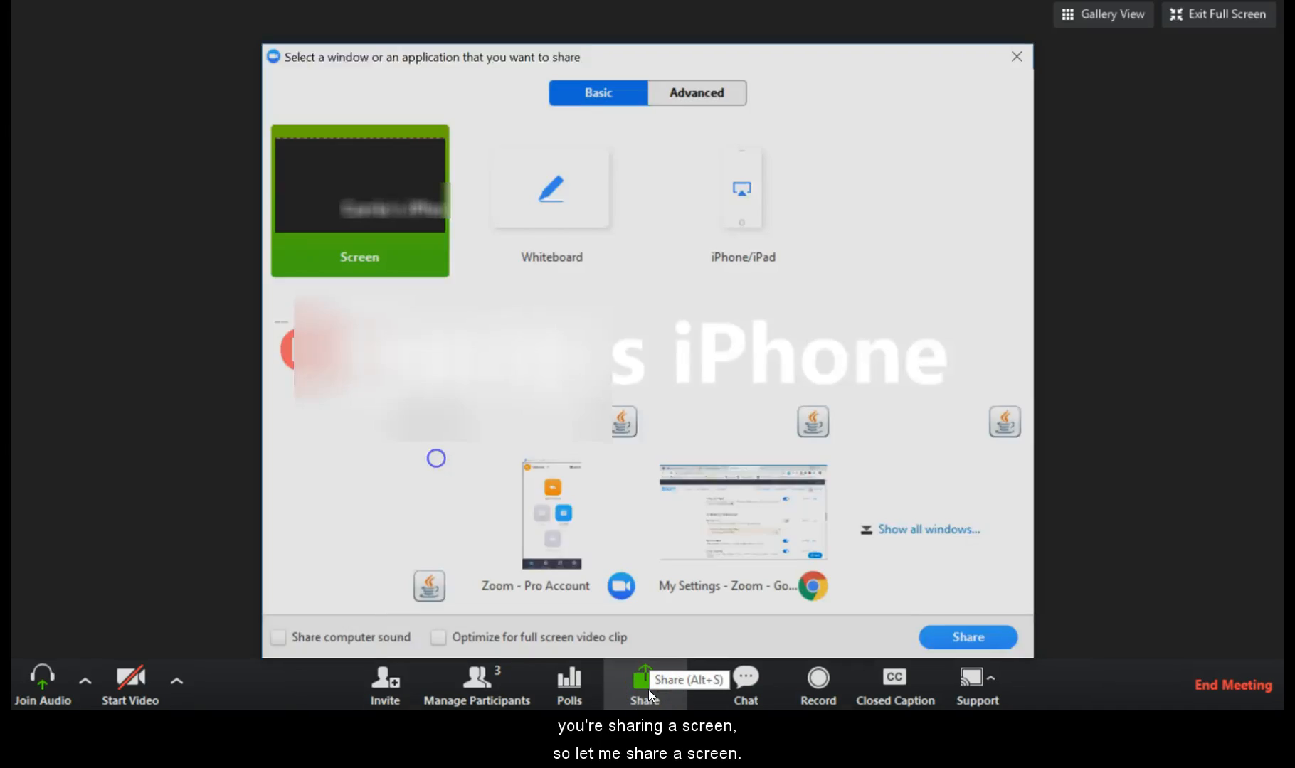
left_click(970, 639)
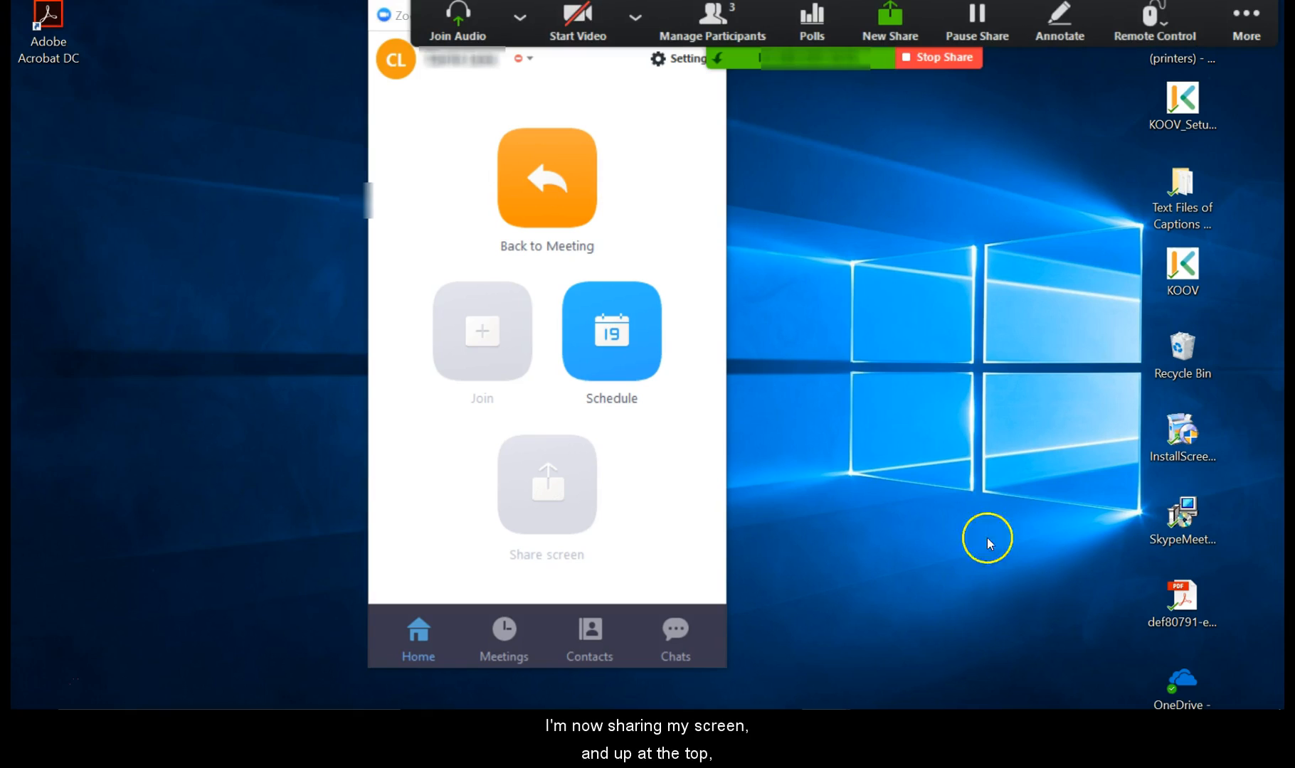
left_click(1161, 27)
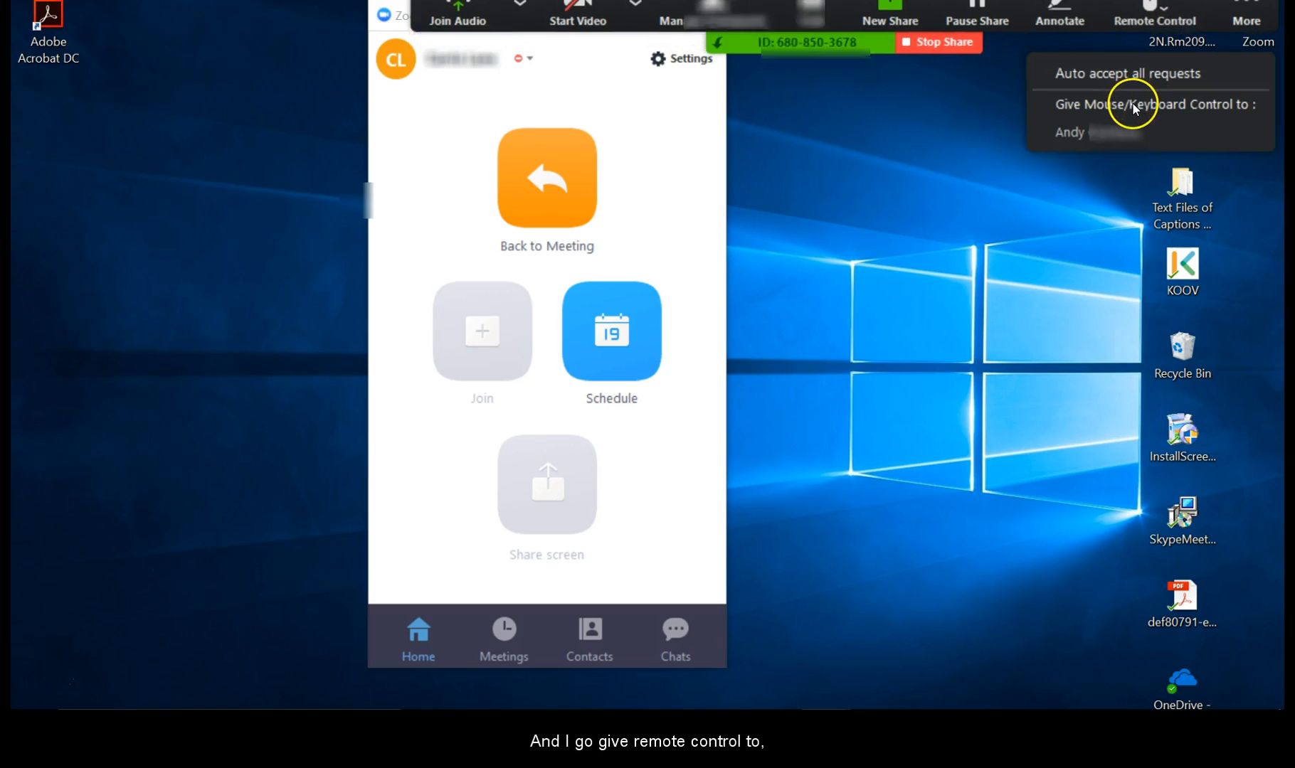
left_click(1097, 135)
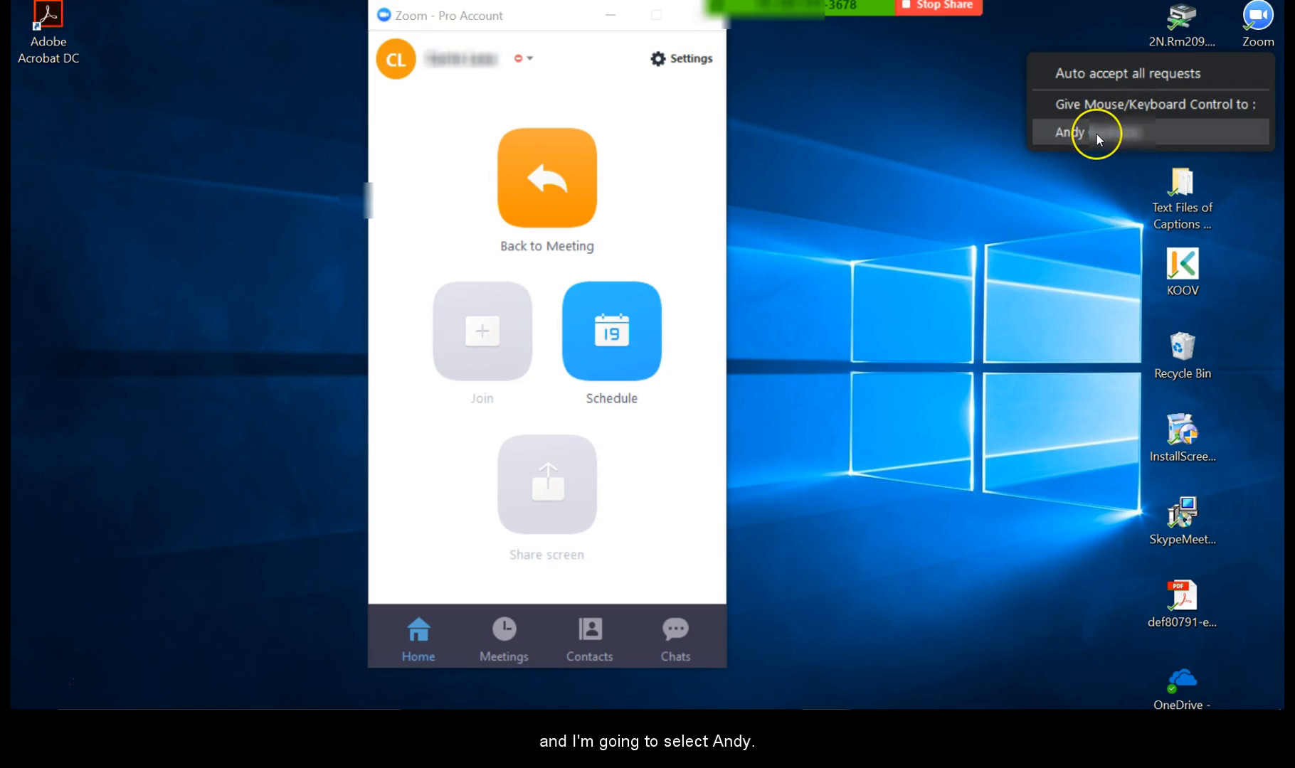
left_click(1097, 135)
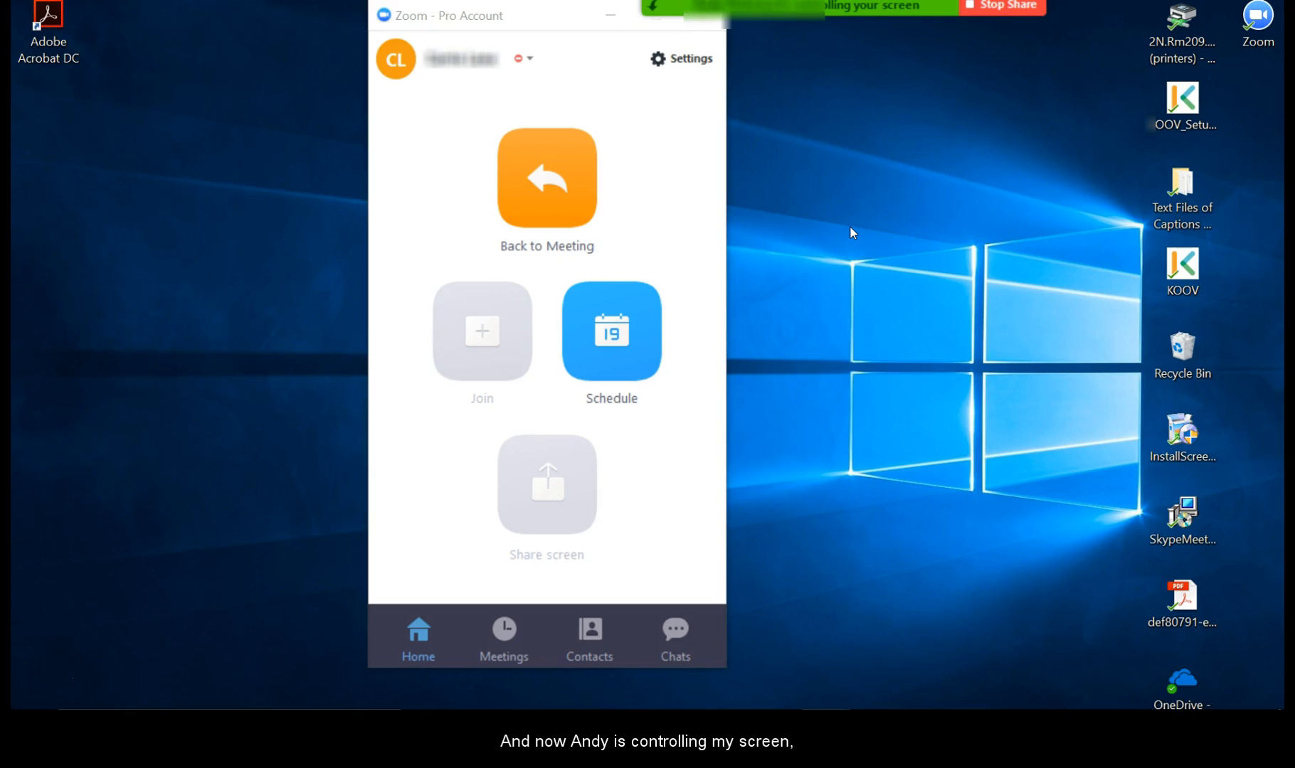
left_click(612, 20)
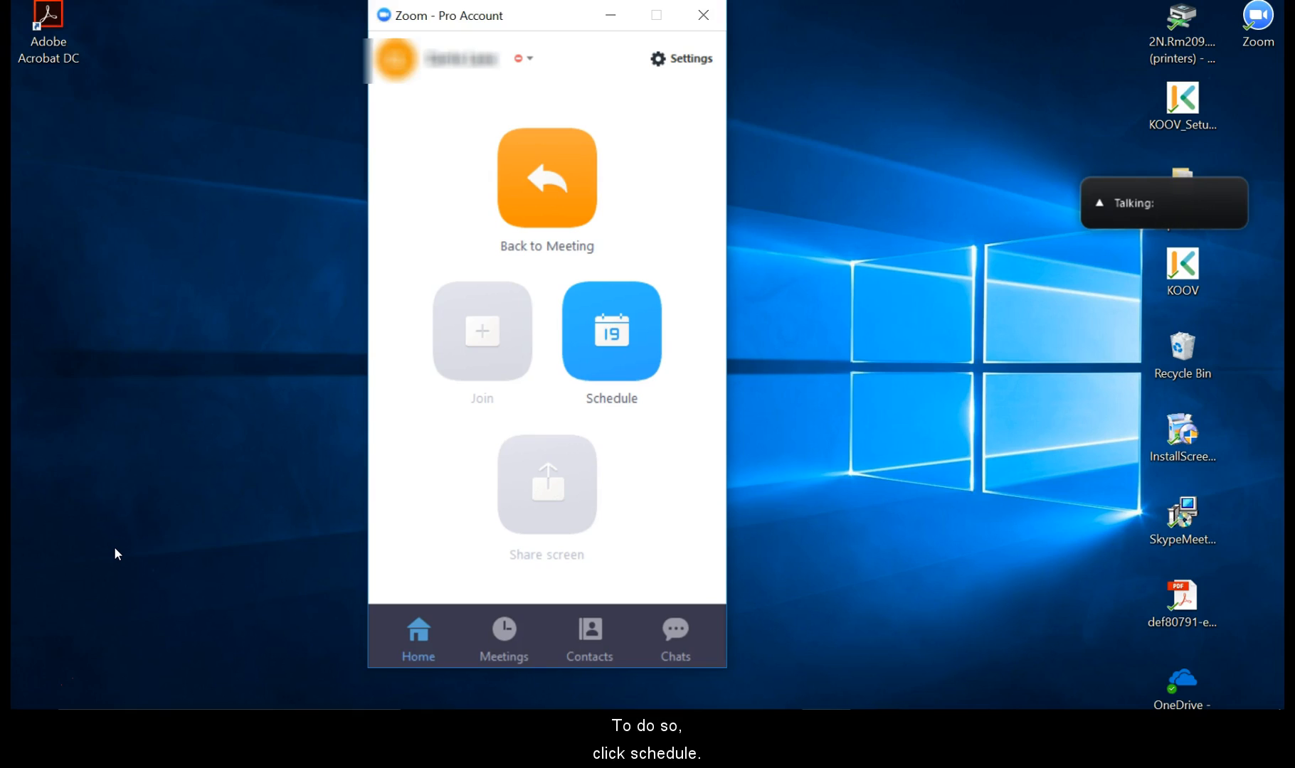
Schedule a new meeting and expand Advanced Options to reach the Alternative hosts field.
left_click(574, 372)
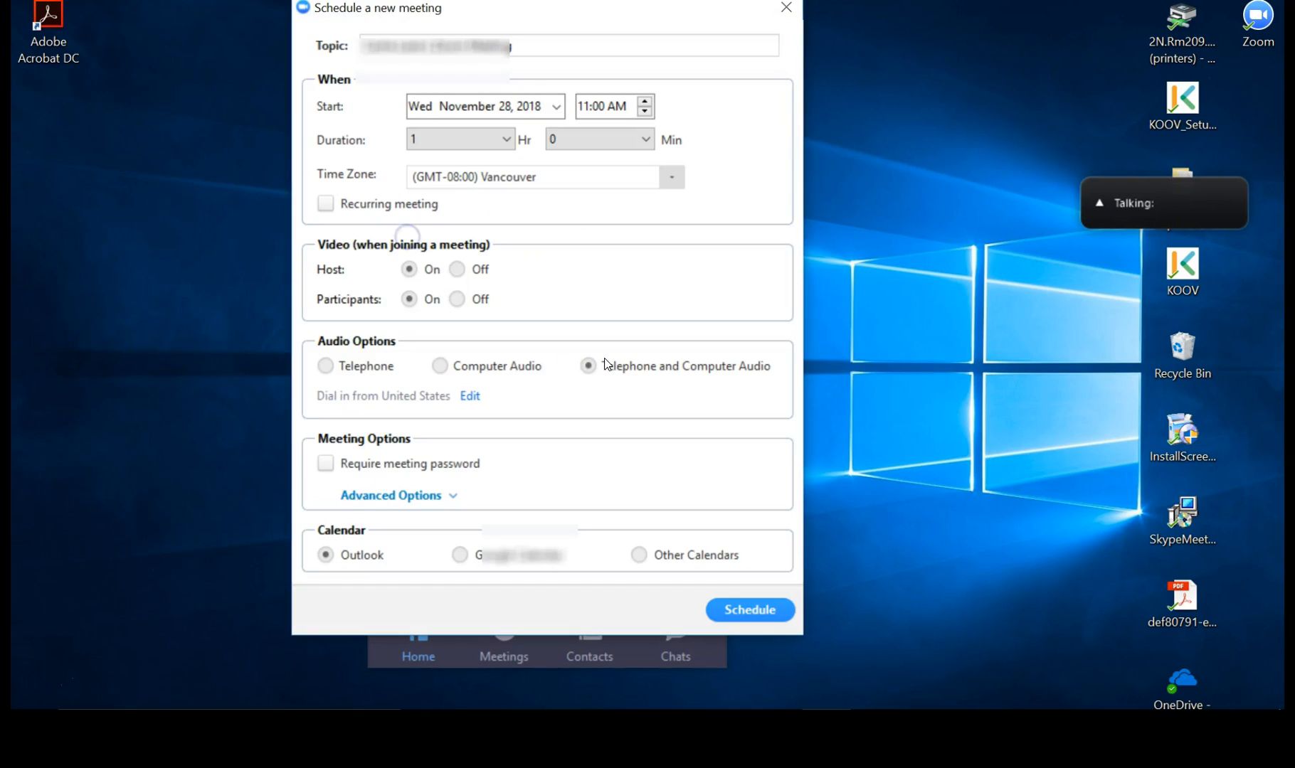
left_click(409, 496)
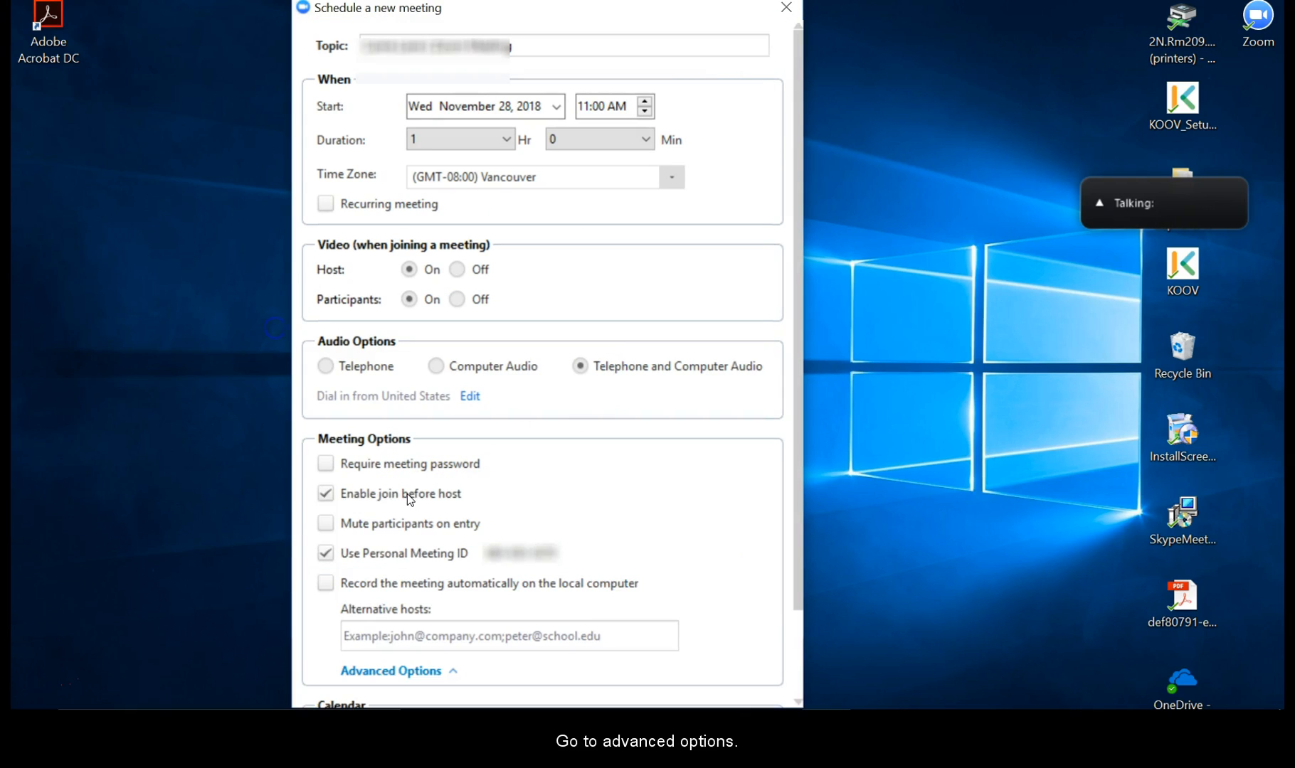
left_click(391, 640)
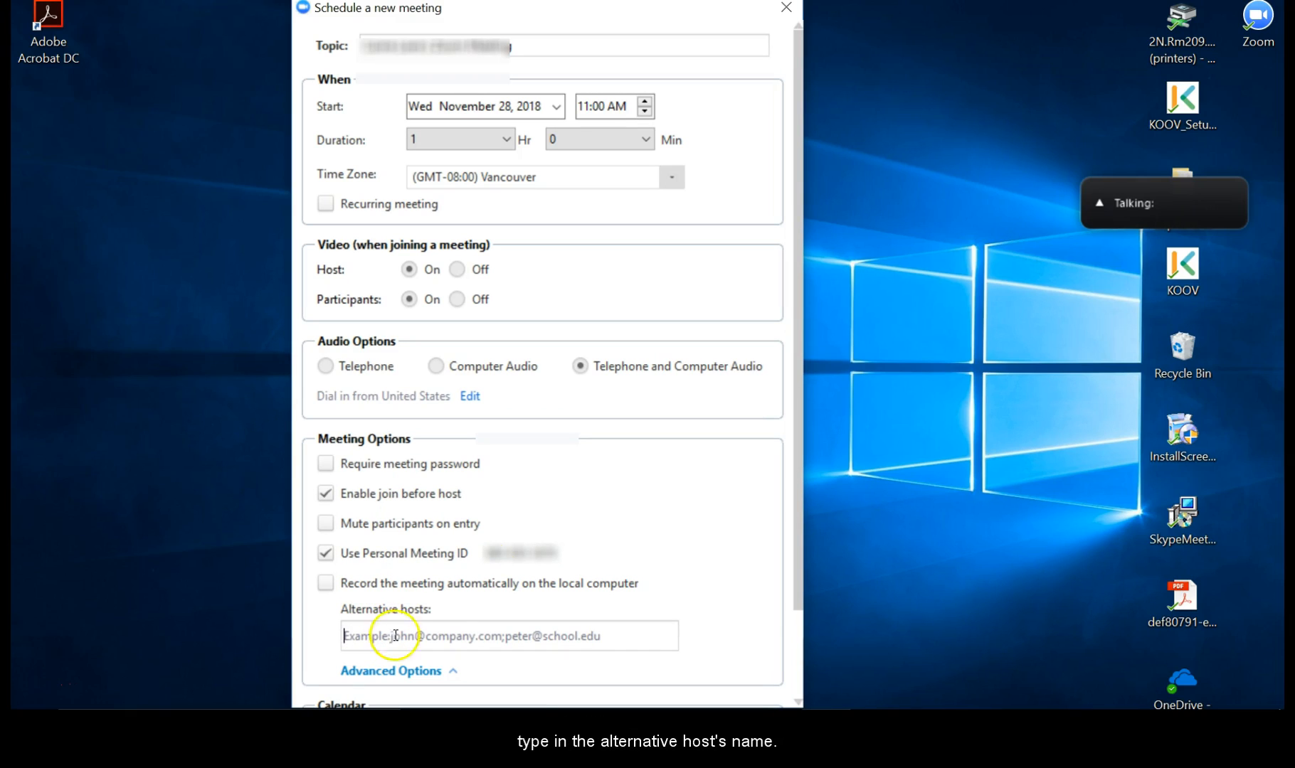
scroll(589, 534, "down", 3)
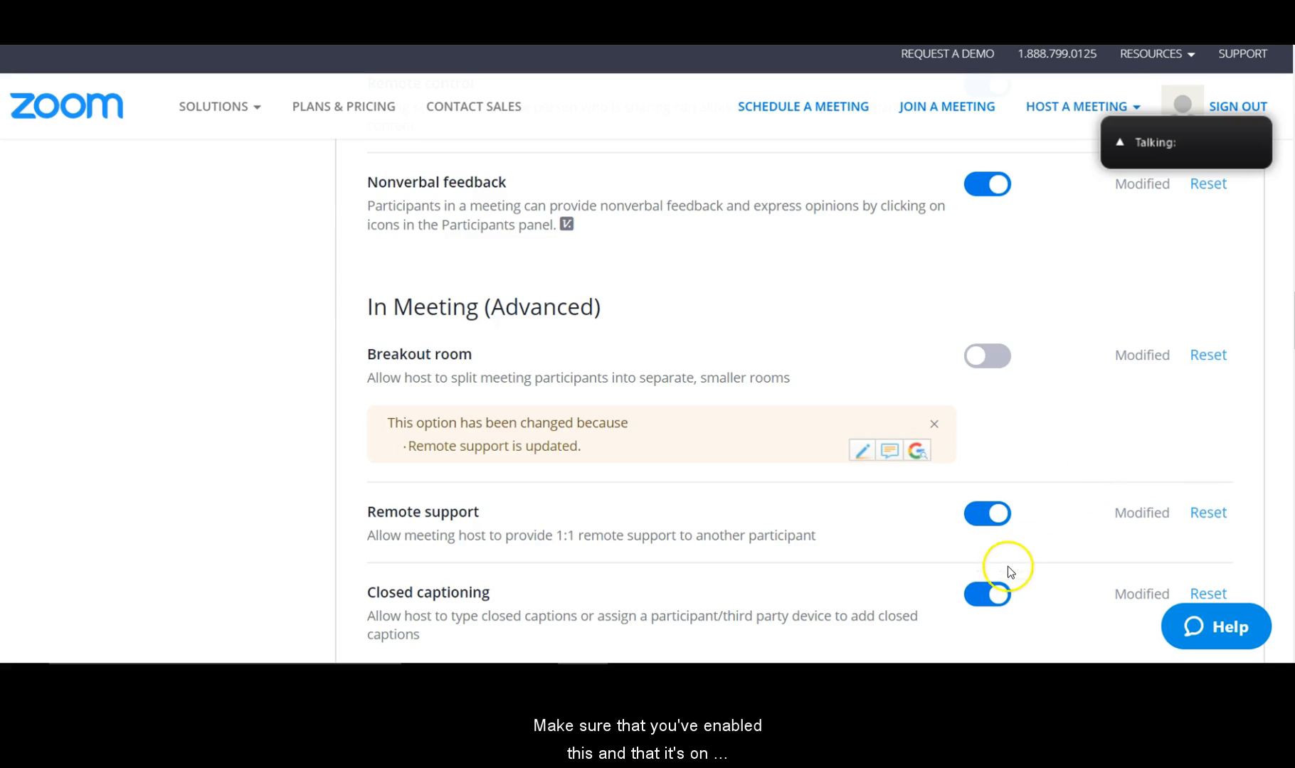
Make sure closed captioning is on and choose to type the captions yourself.
left_click(970, 600)
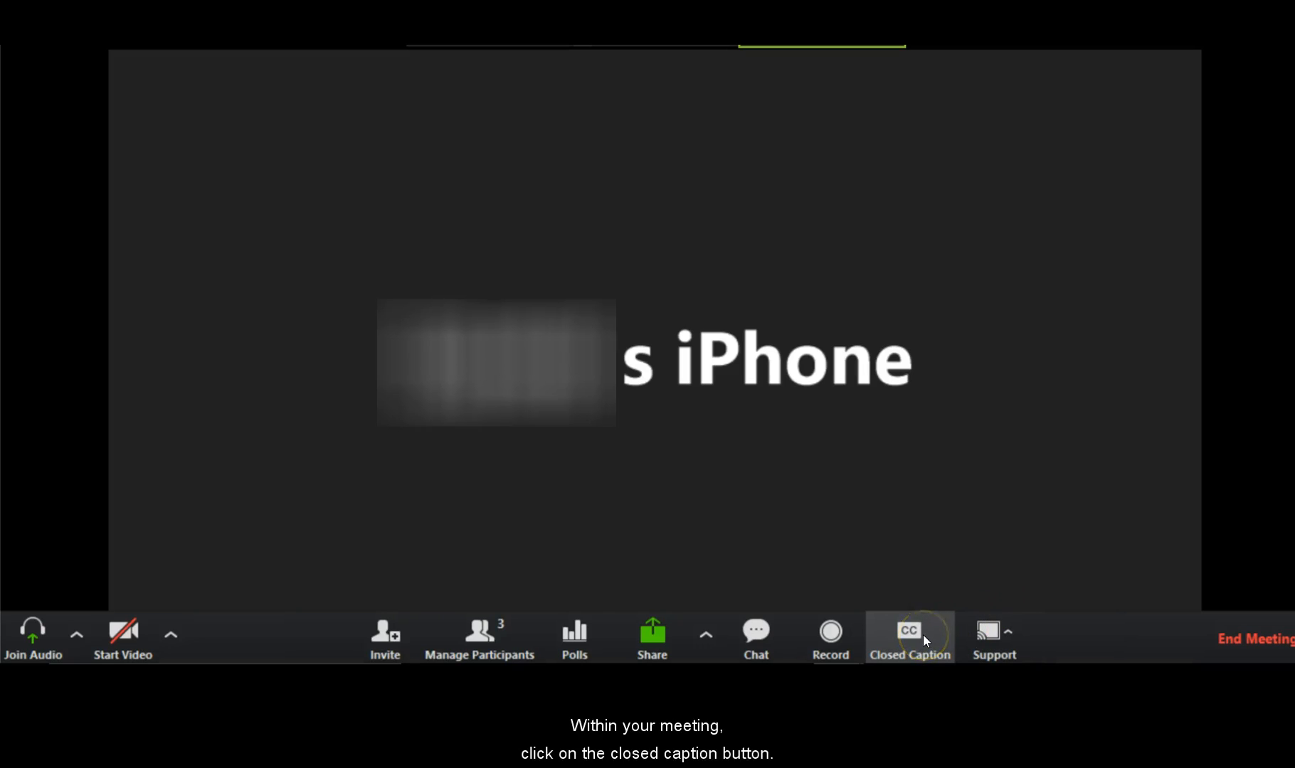
left_click(922, 634)
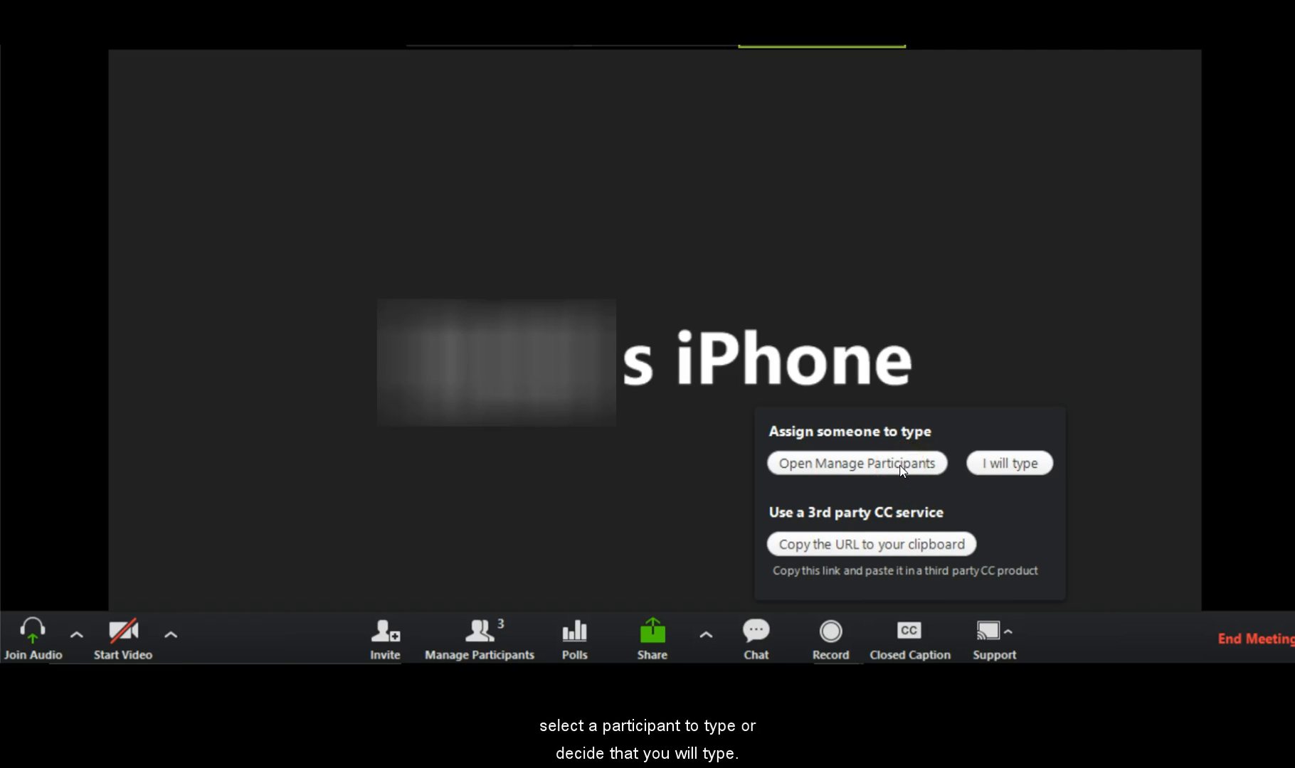
left_click(983, 474)
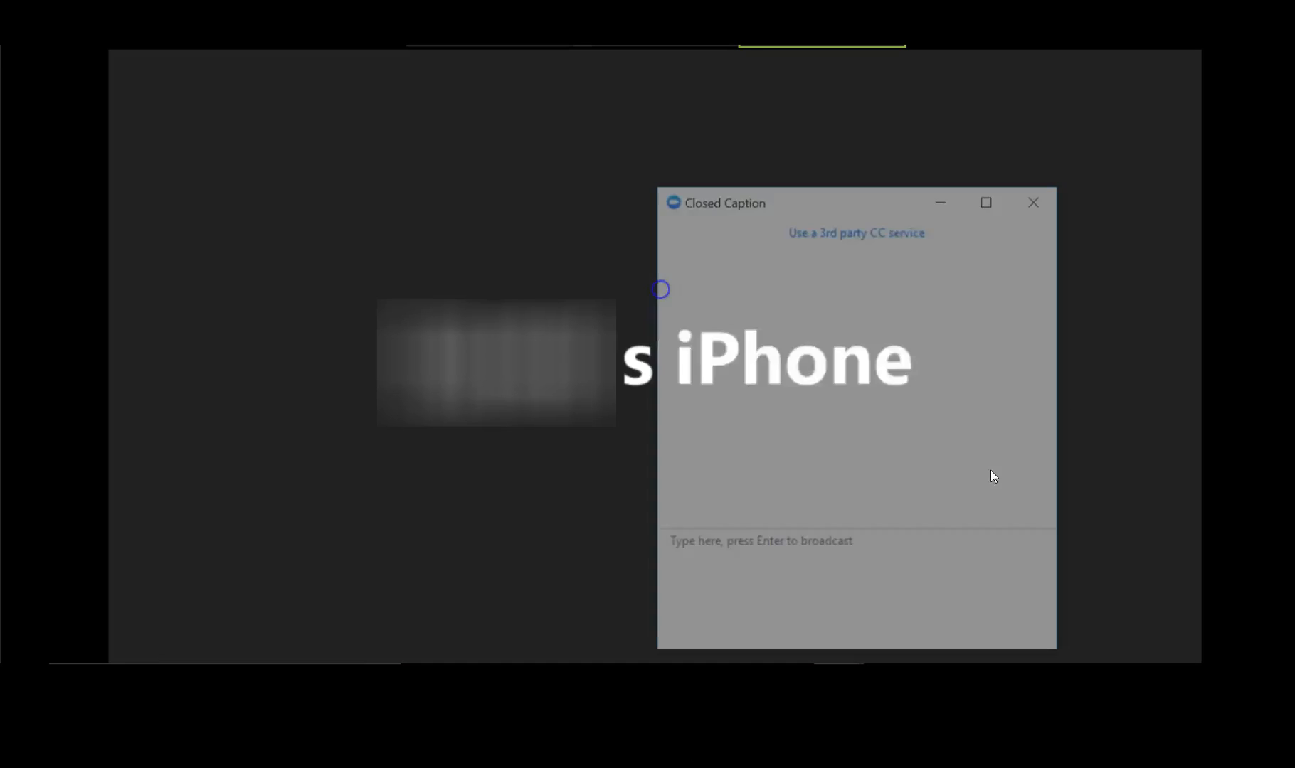
Broadcast the caption 'Then you can write or type as people are speaking' and save the caption history.
left_click(906, 584)
type("Then ")
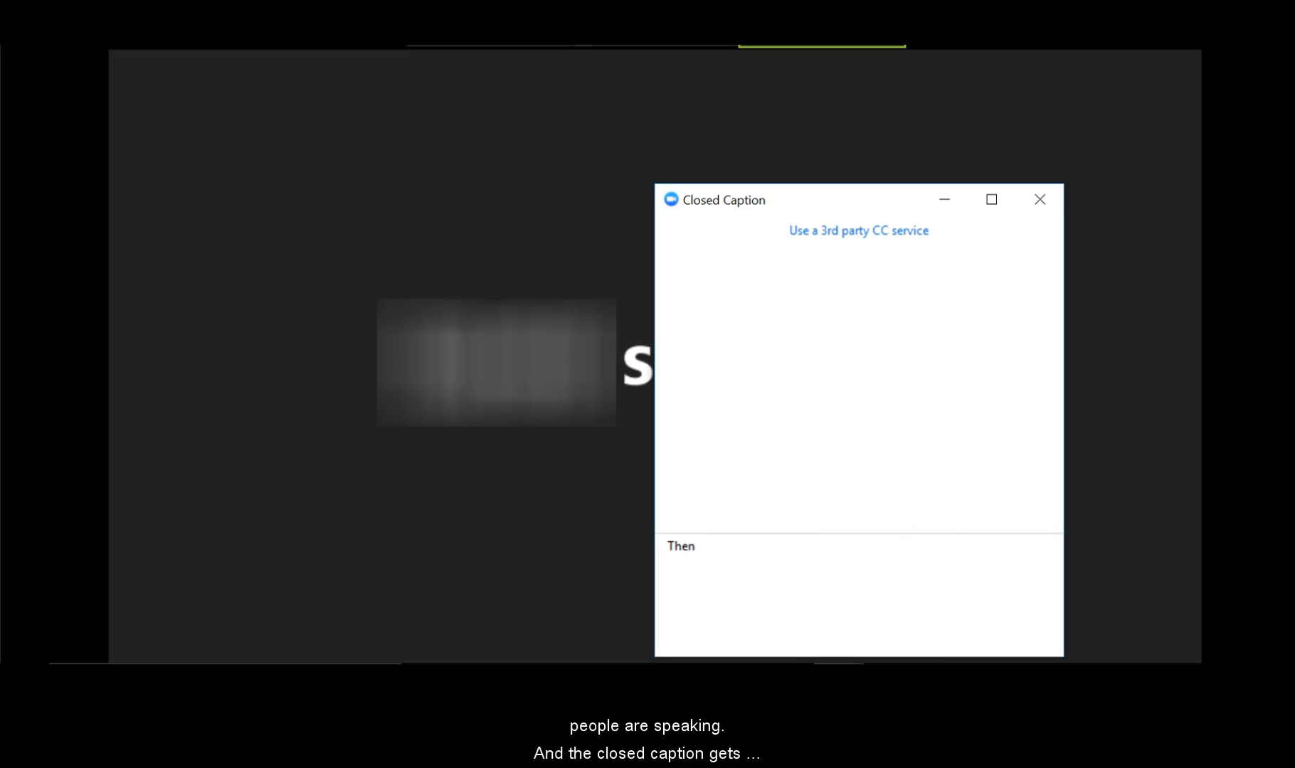
type("y")
left_click(984, 457)
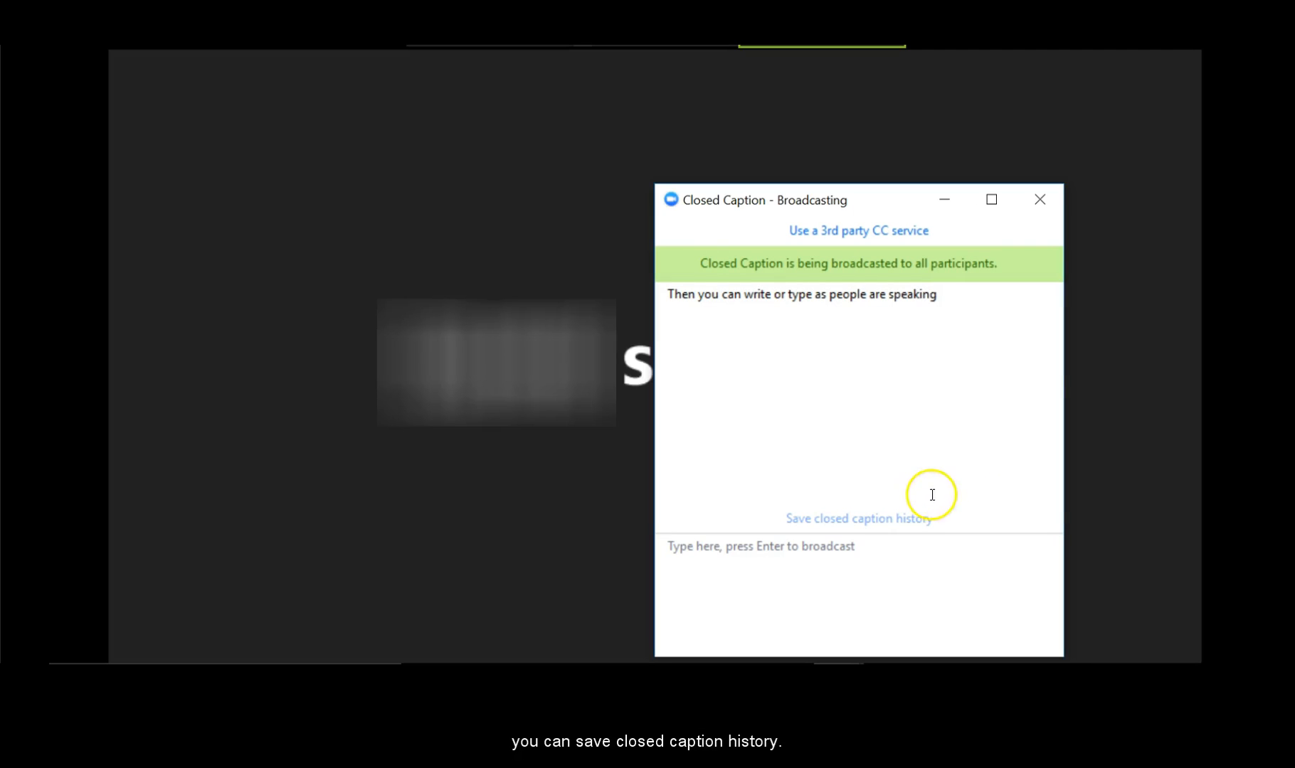
left_click(909, 527)
Open meeting_saved_closed_caption from the Zoom caption folder in Notepad.
left_click(995, 513)
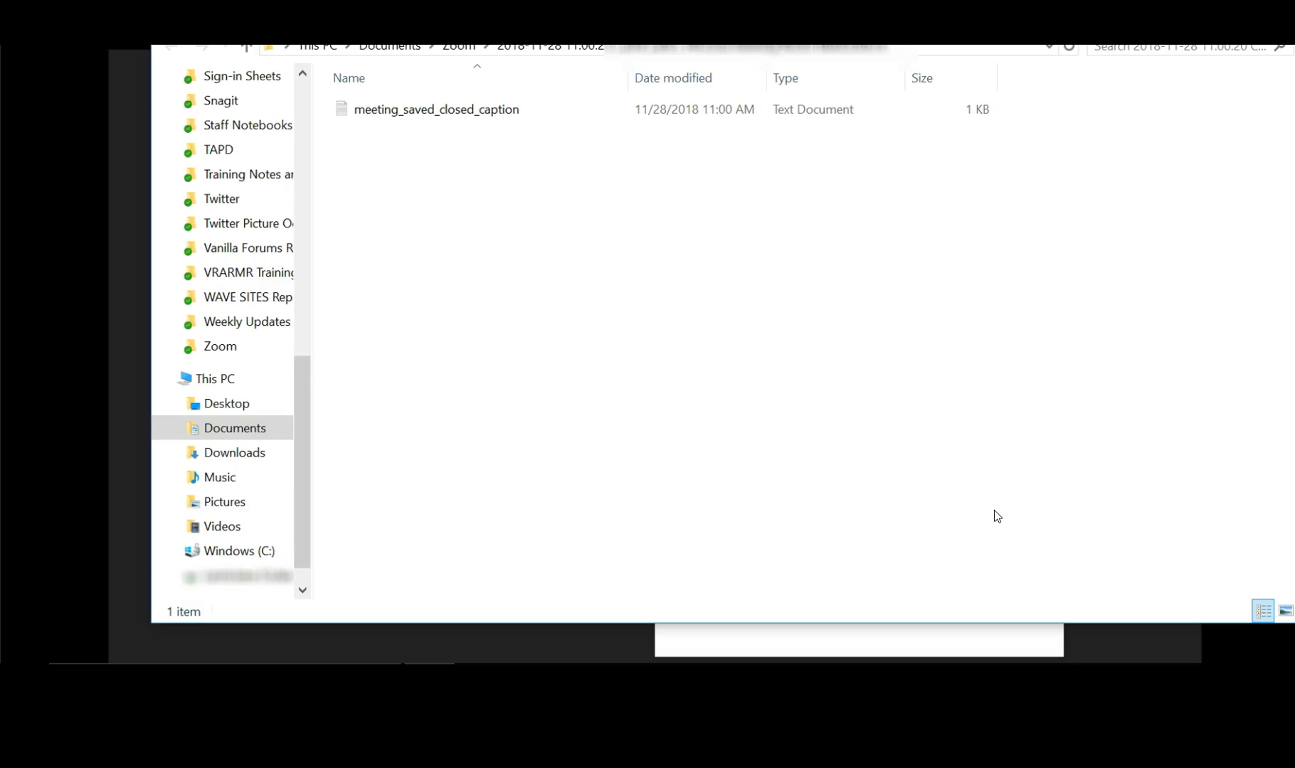
left_click(457, 111)
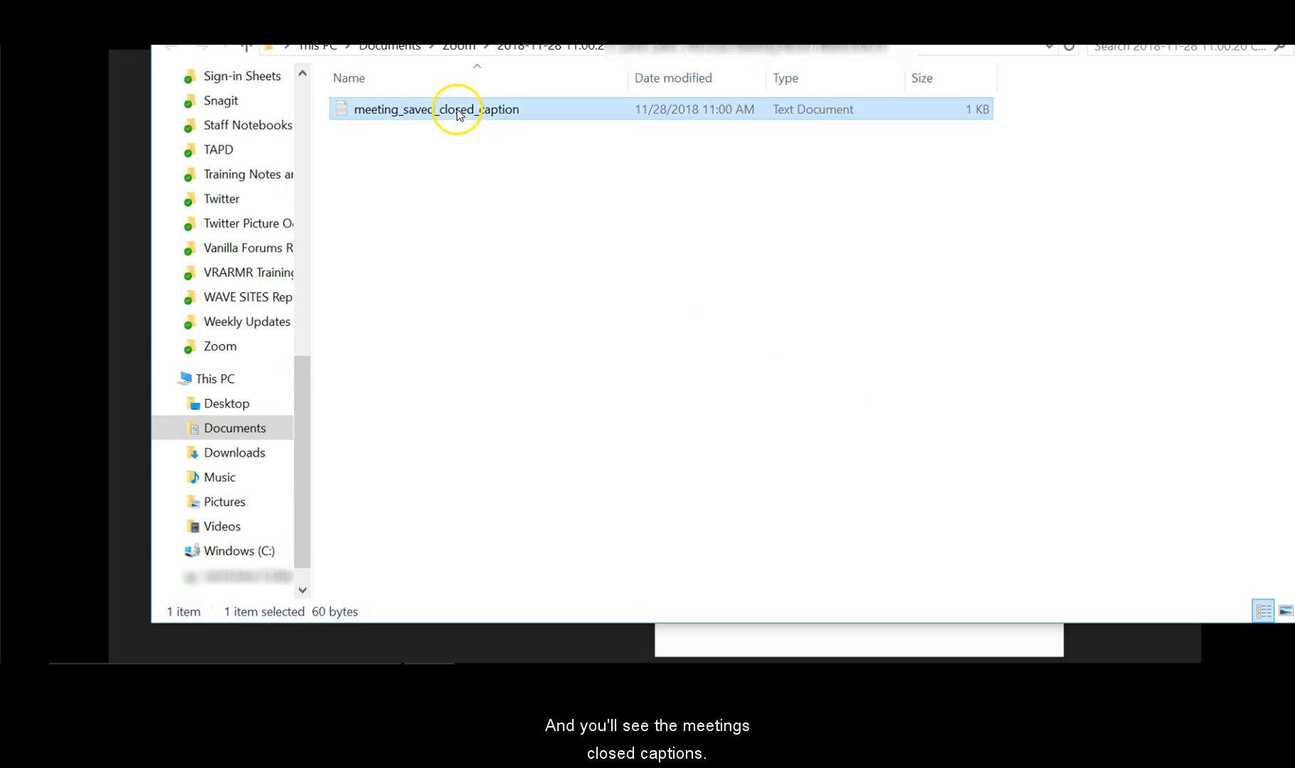
double_click(457, 111)
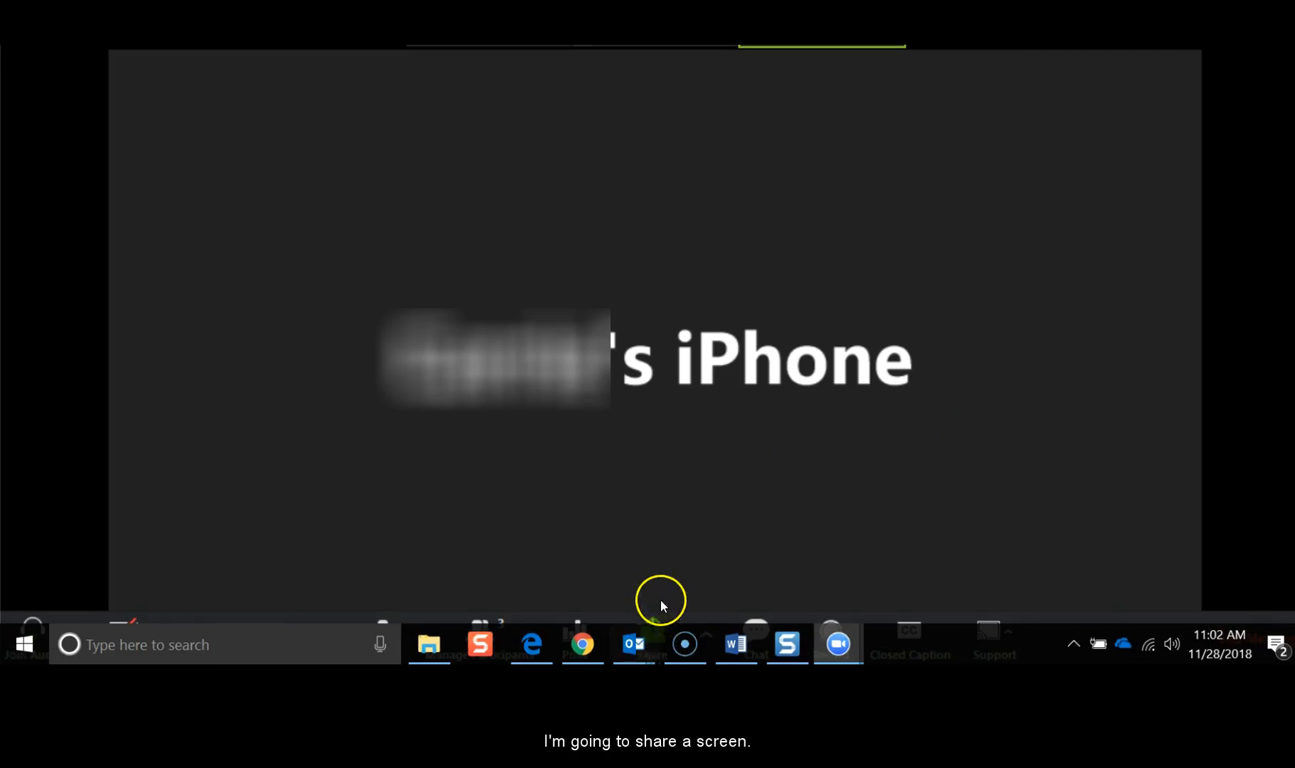
Share the chosen screen with the meeting and open the Participants list with Alt+U.
left_click(662, 620)
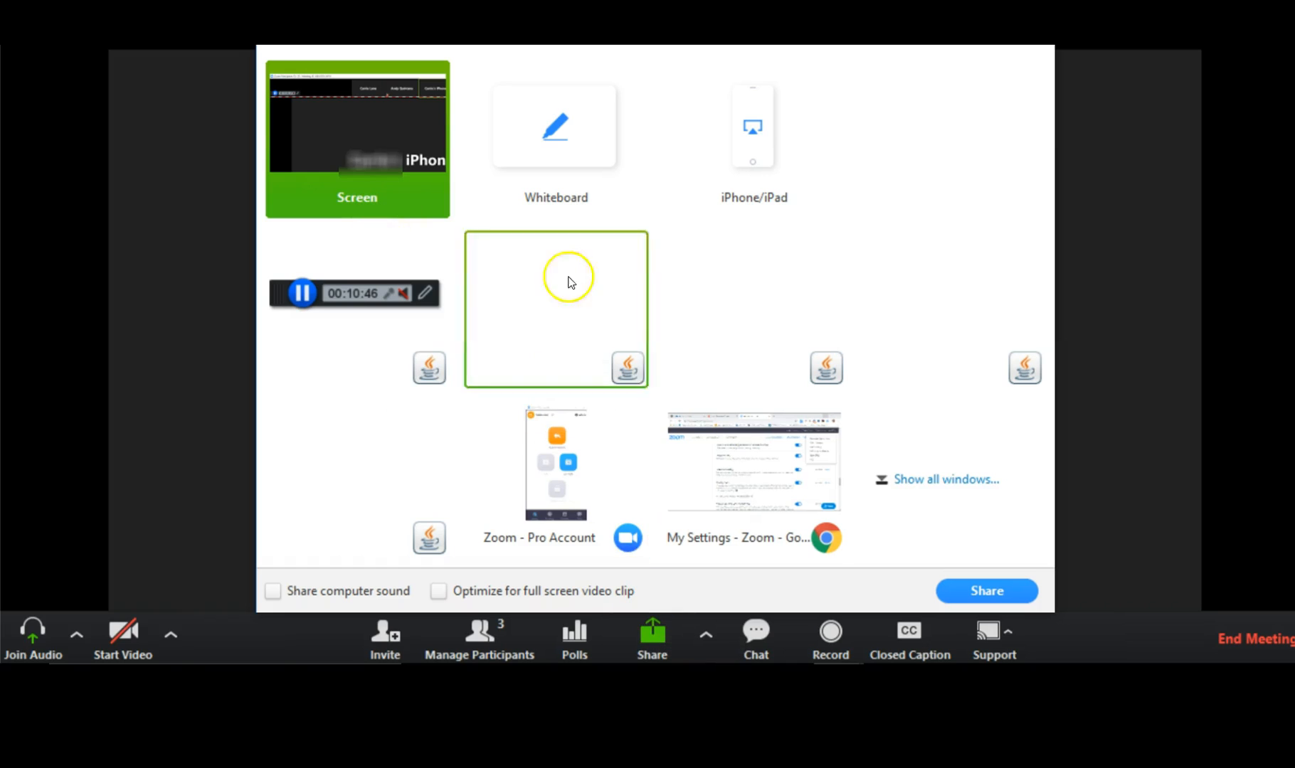
left_click(964, 590)
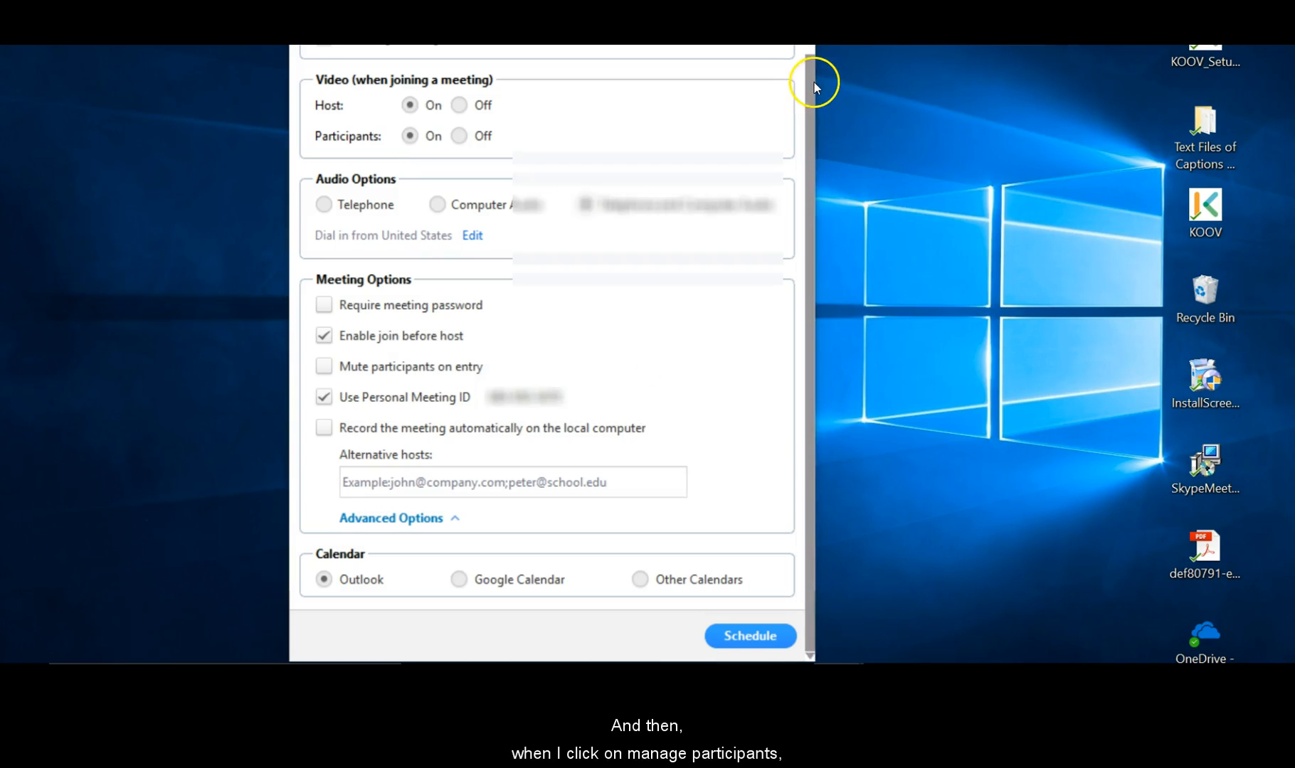
key("alt+u")
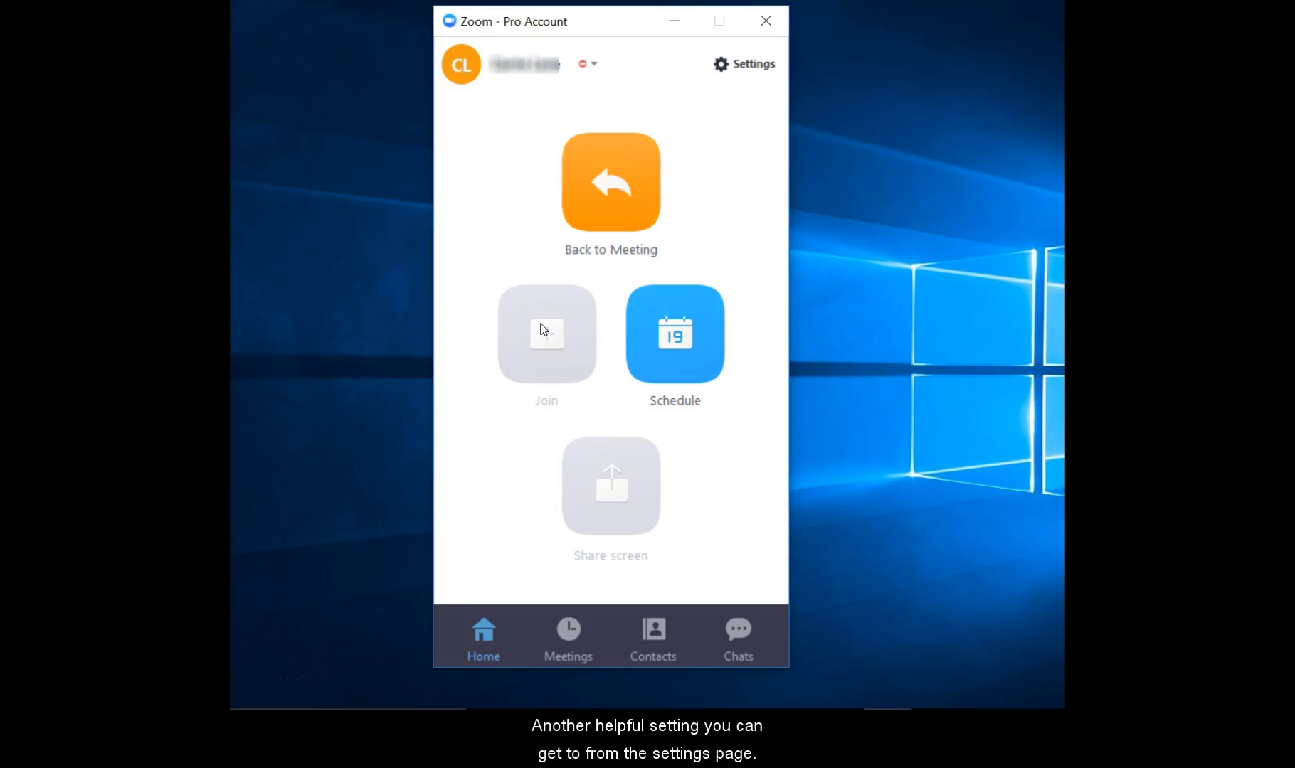
Check Show my connected time in the Zoom client's General settings.
left_click(754, 64)
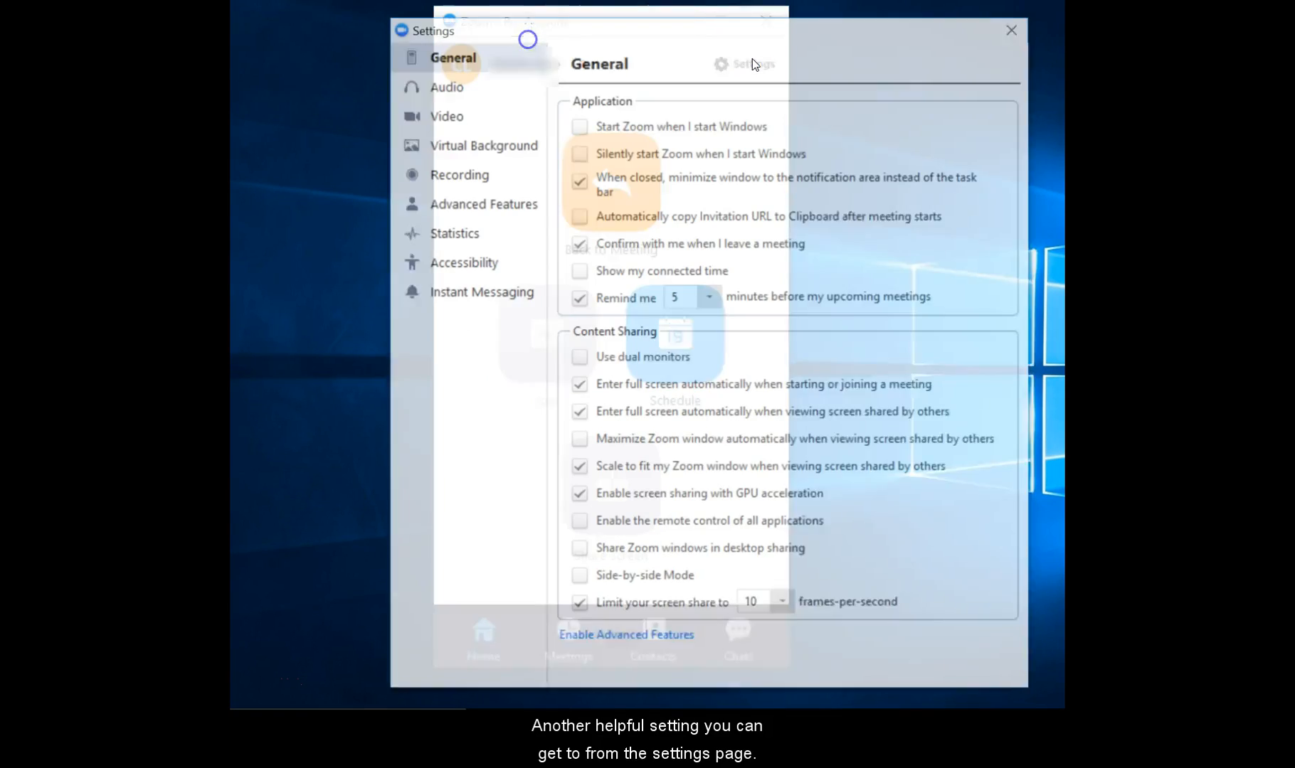
left_click(580, 281)
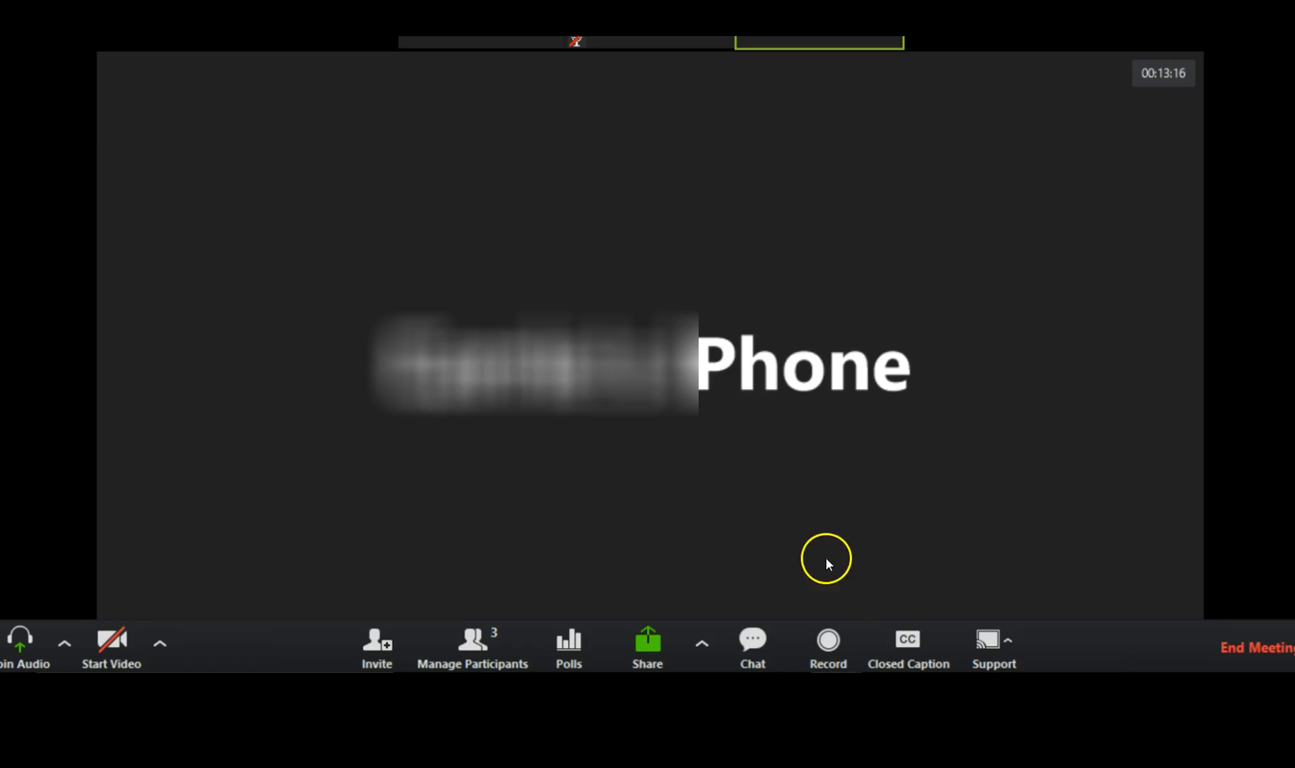
Send the HTML file to everyone through the meeting chat's Share file in meeting option.
left_click(755, 639)
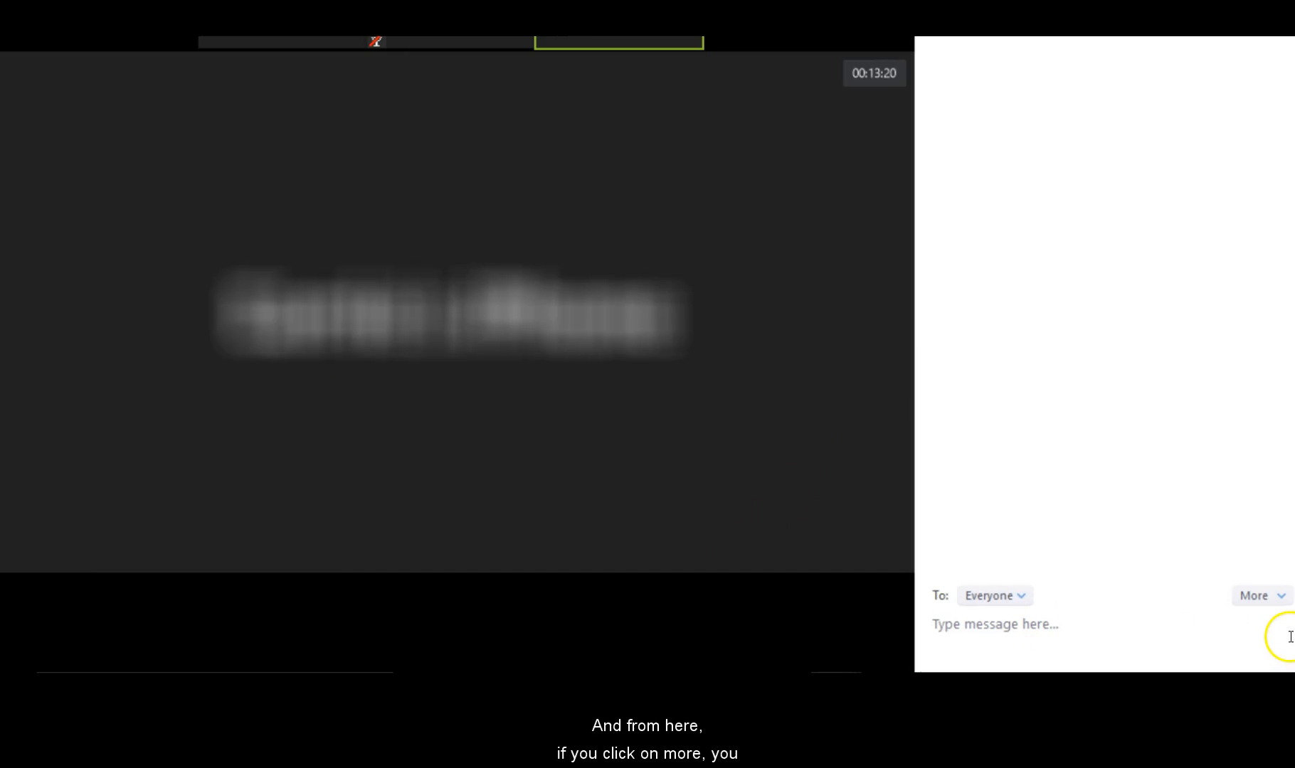
left_click(1281, 605)
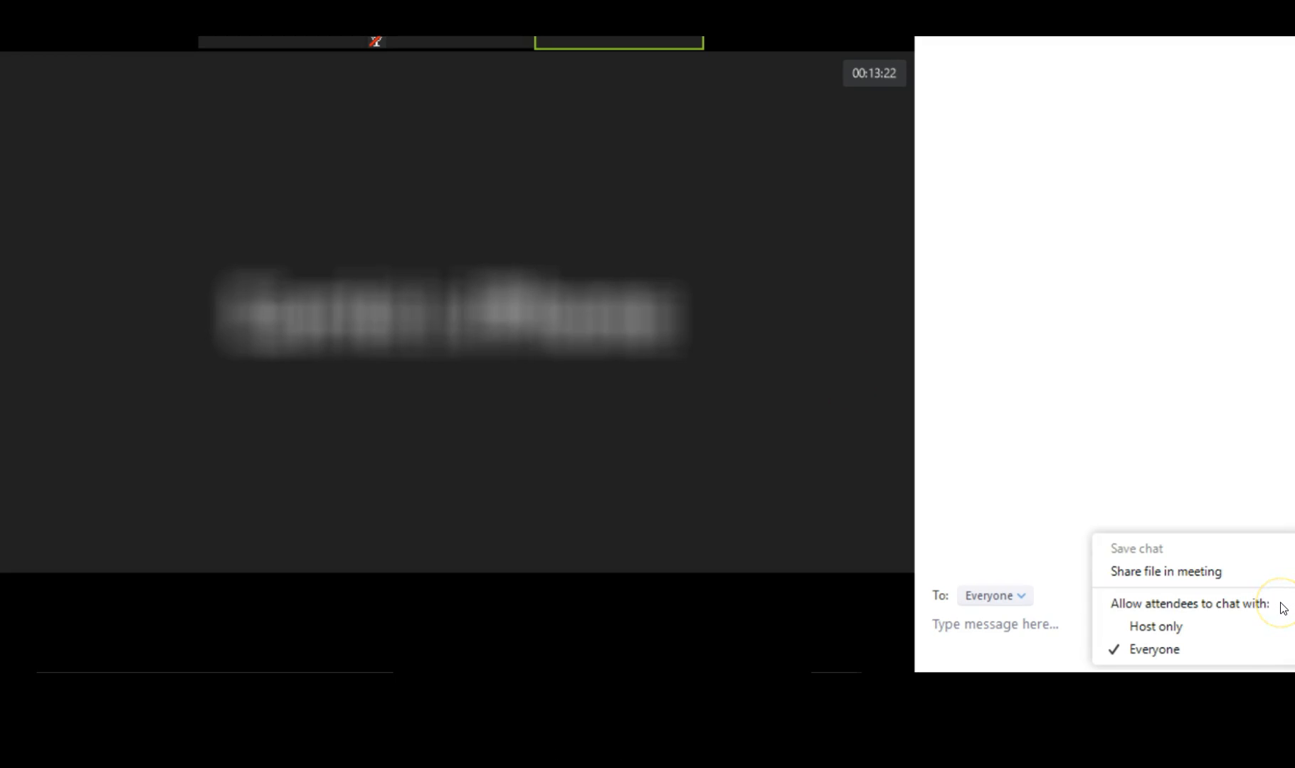
left_click(1227, 571)
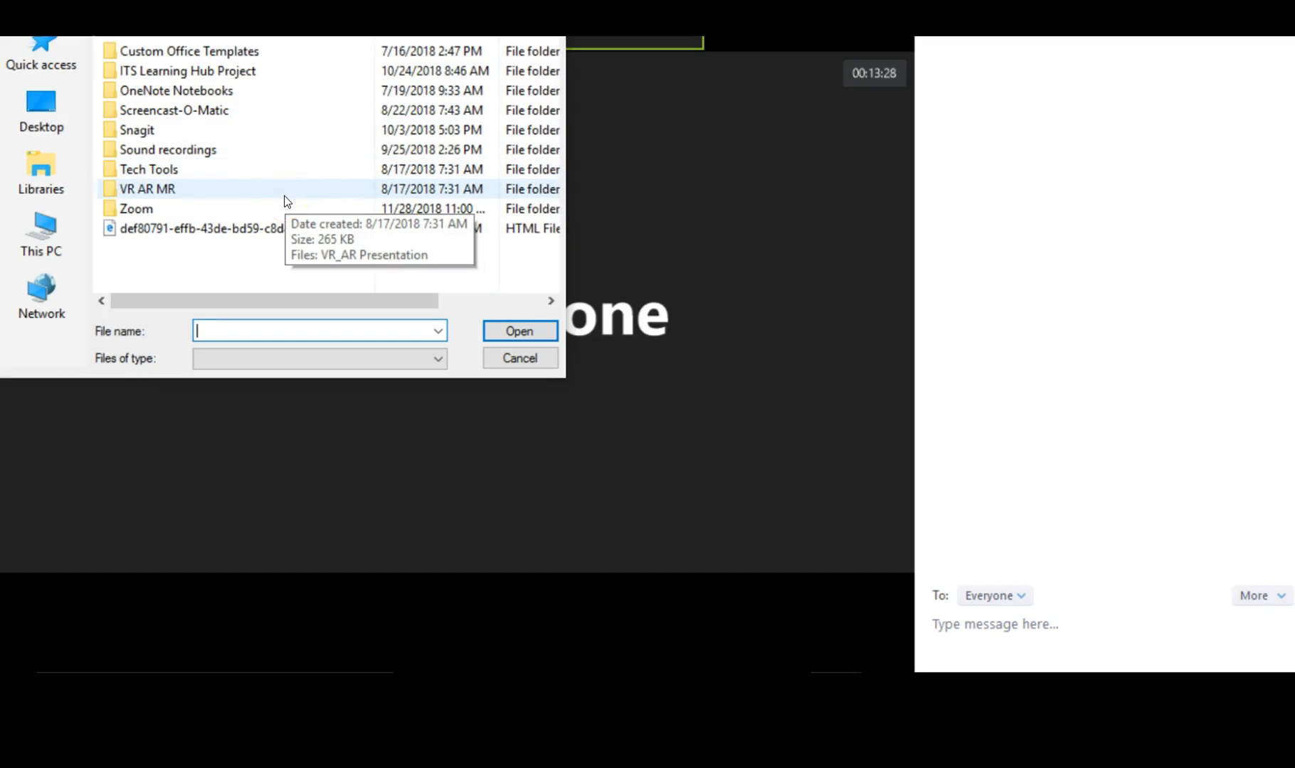
double_click(269, 230)
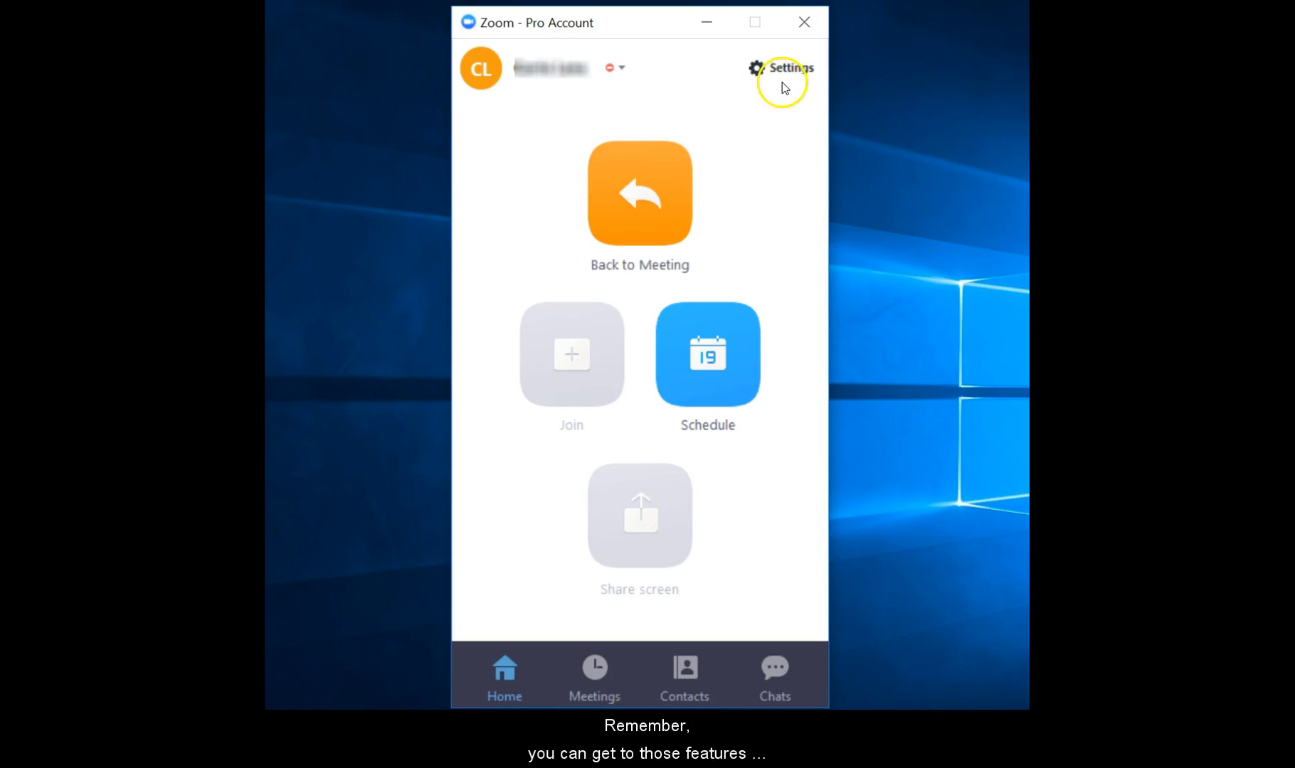
Open the Zoom client Settings on the Advanced Features page.
left_click(797, 69)
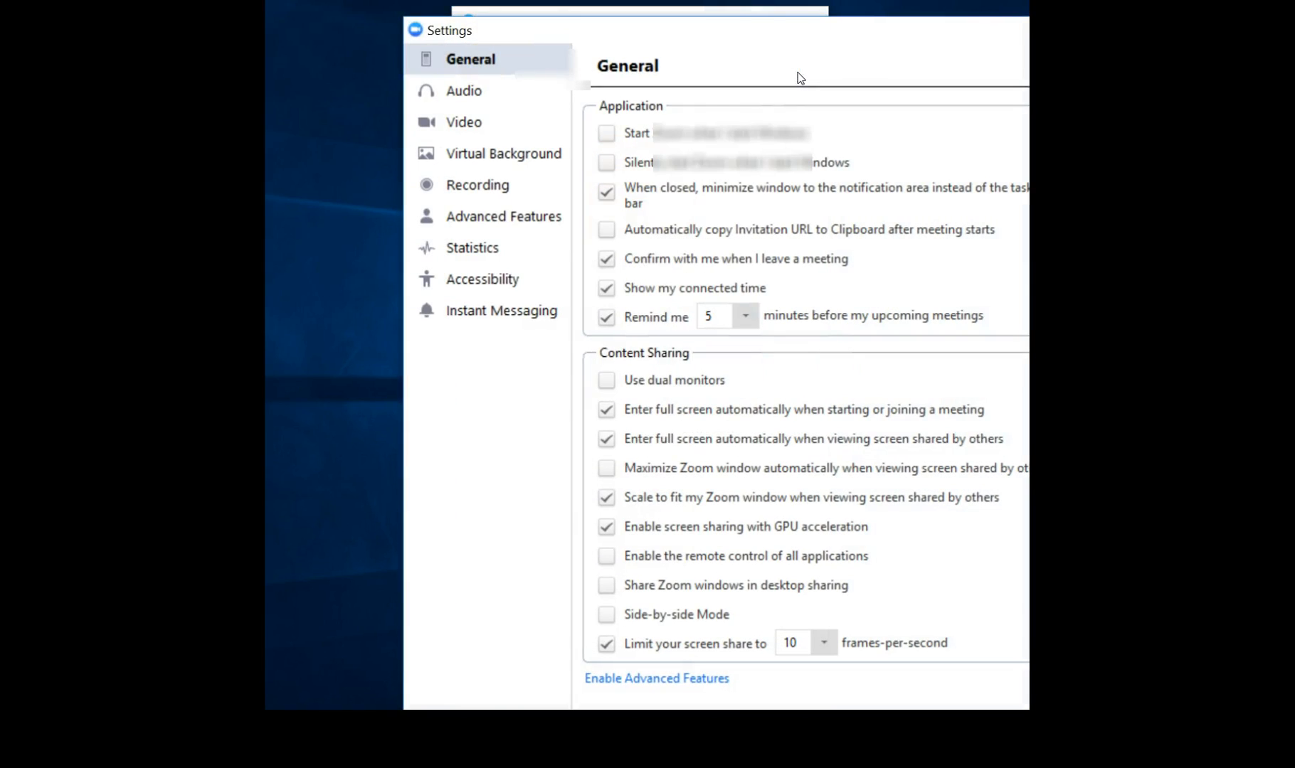
left_click(554, 228)
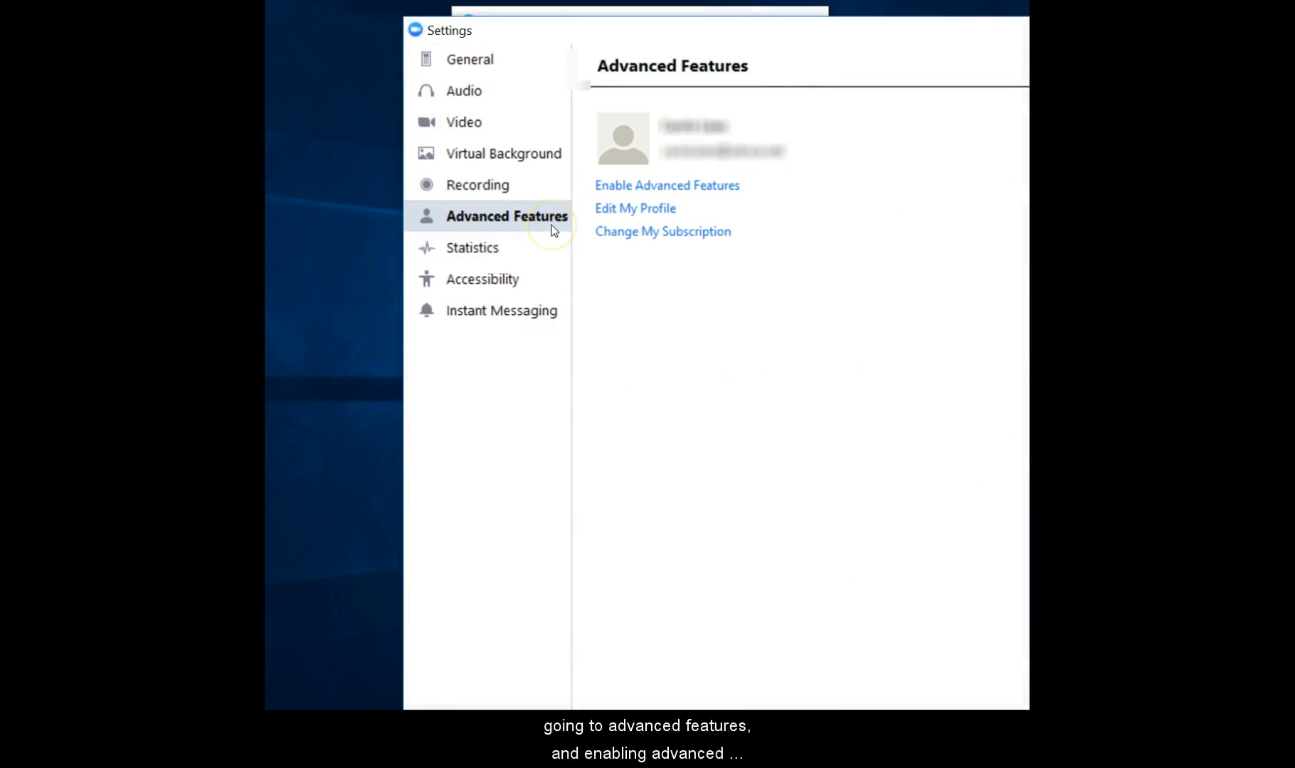